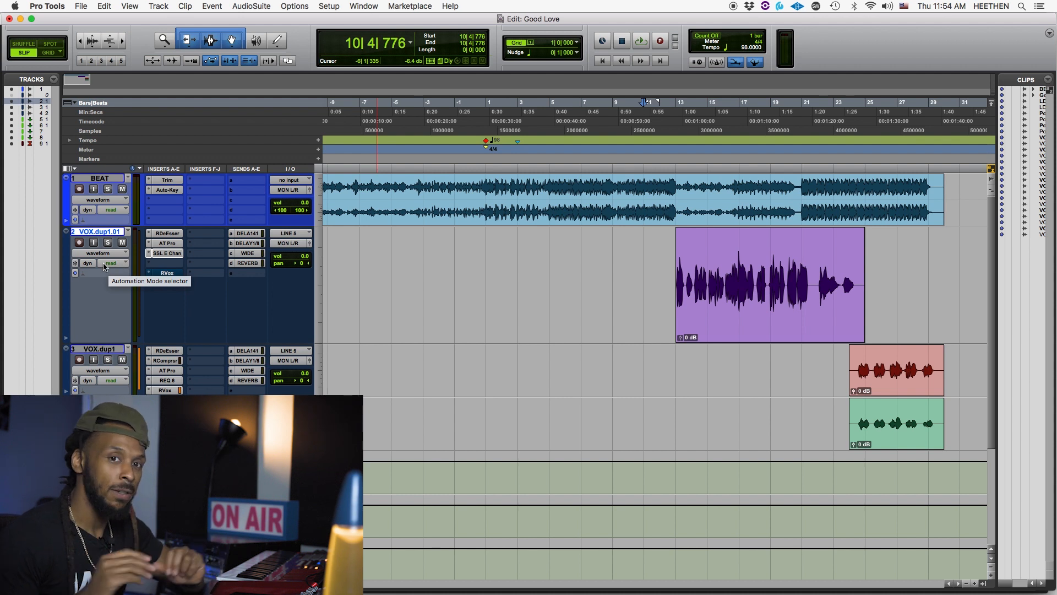
- In the Mix window, open the DELAY 1/4.1 send of track VOX.dup1.01 and set its automation mode to touch
key("super+equal")
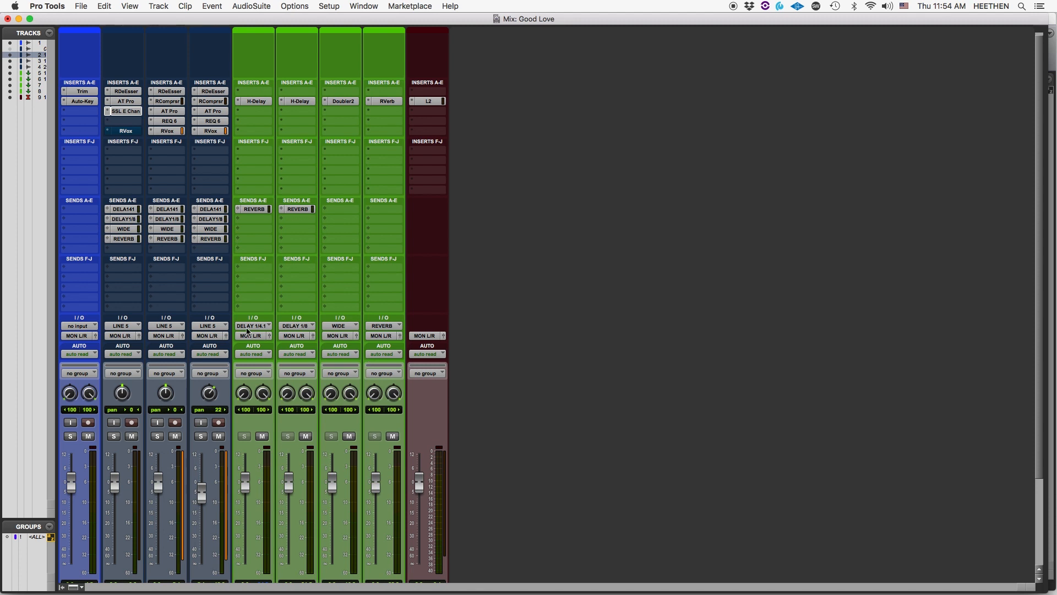
left_click(127, 209)
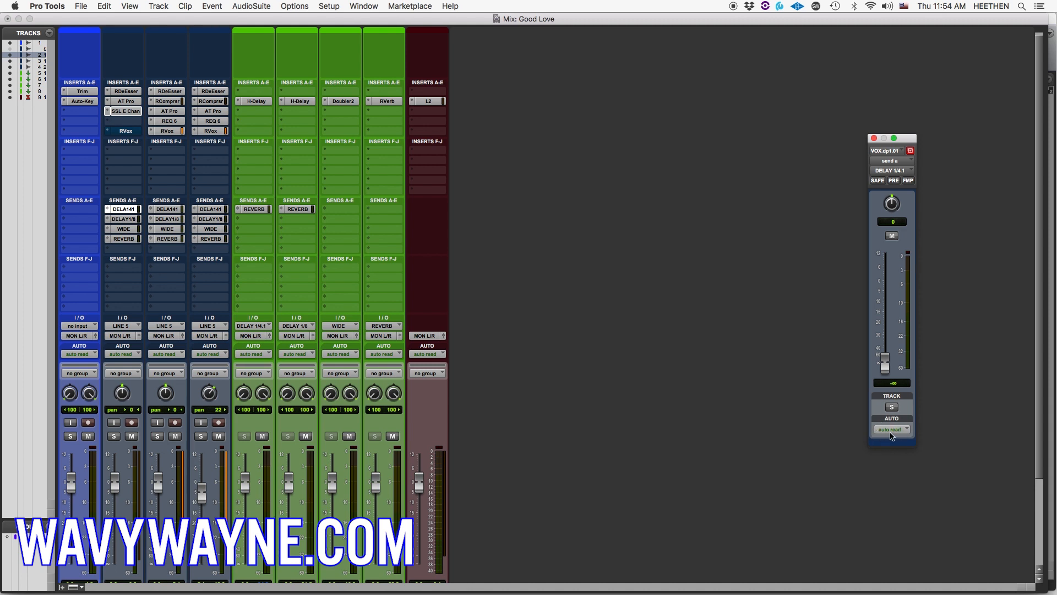
left_click(891, 434)
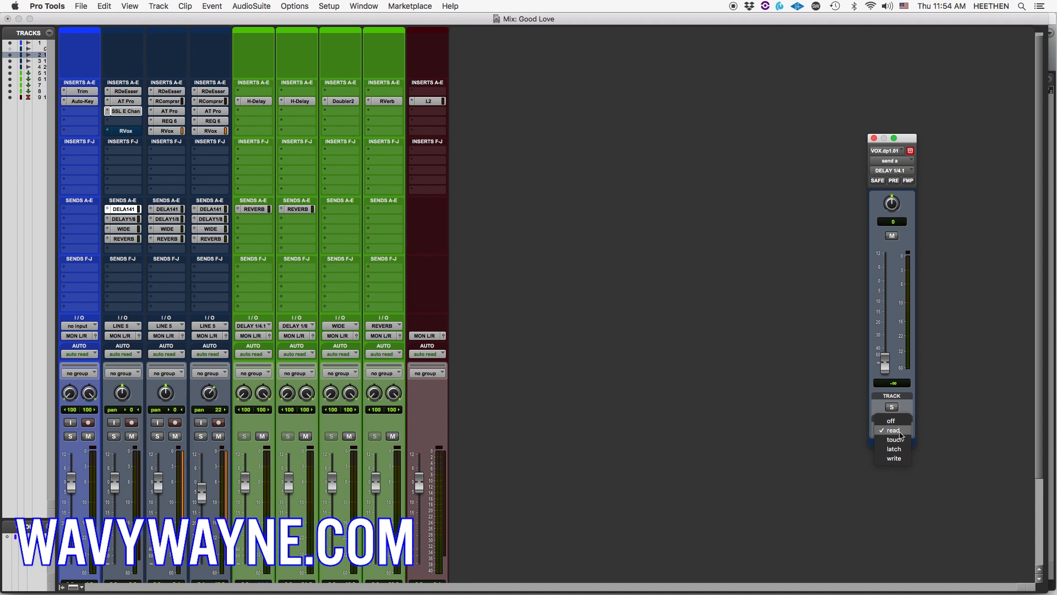
left_click(900, 440)
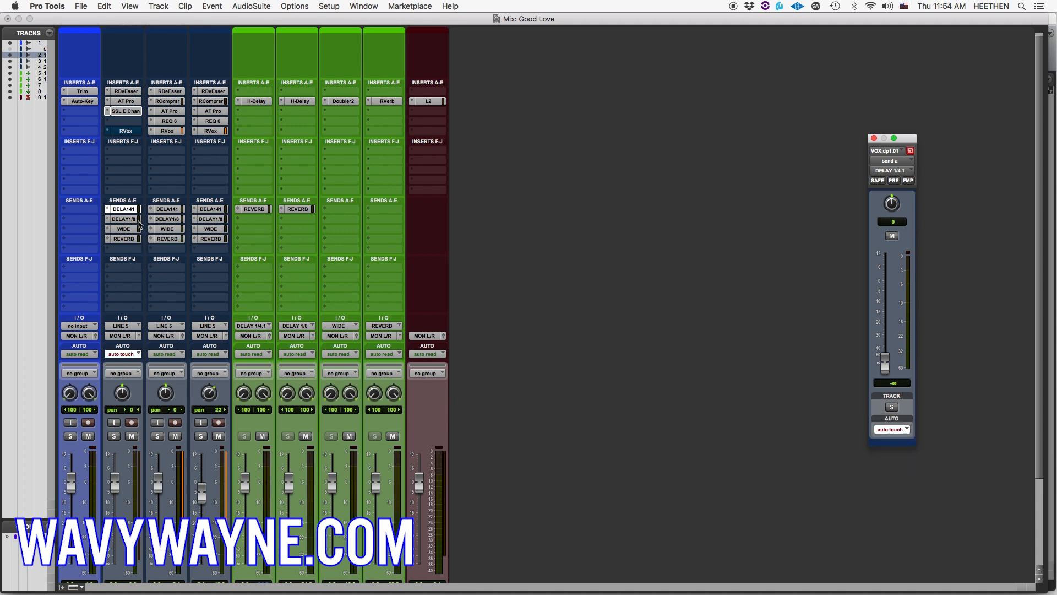
- Return to the Edit window and set the automation mode of track VOX.dup1.01 to read
key("super+equal")
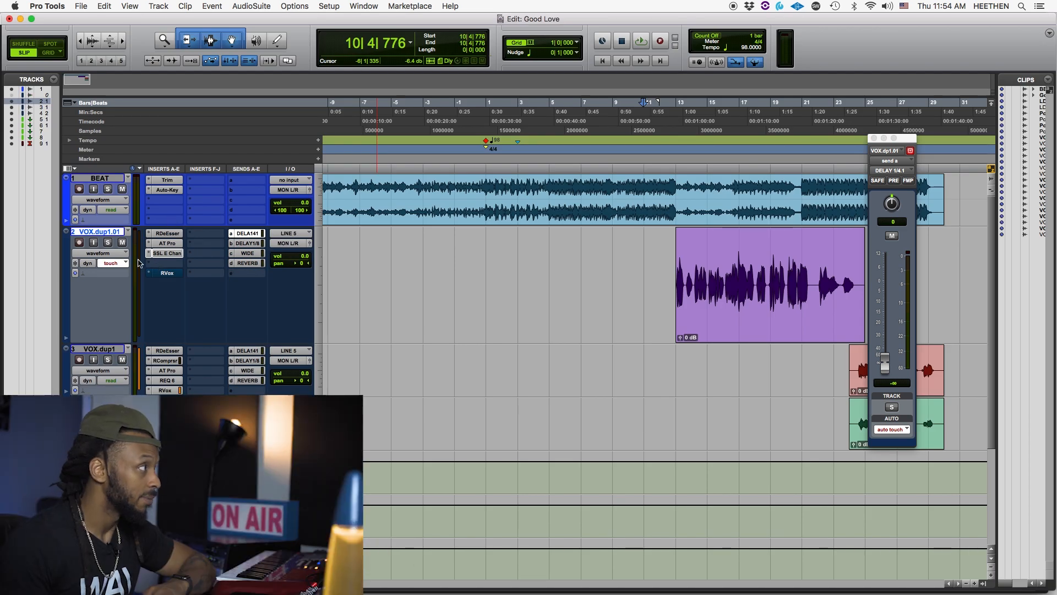
left_click(122, 264)
left_click(118, 254)
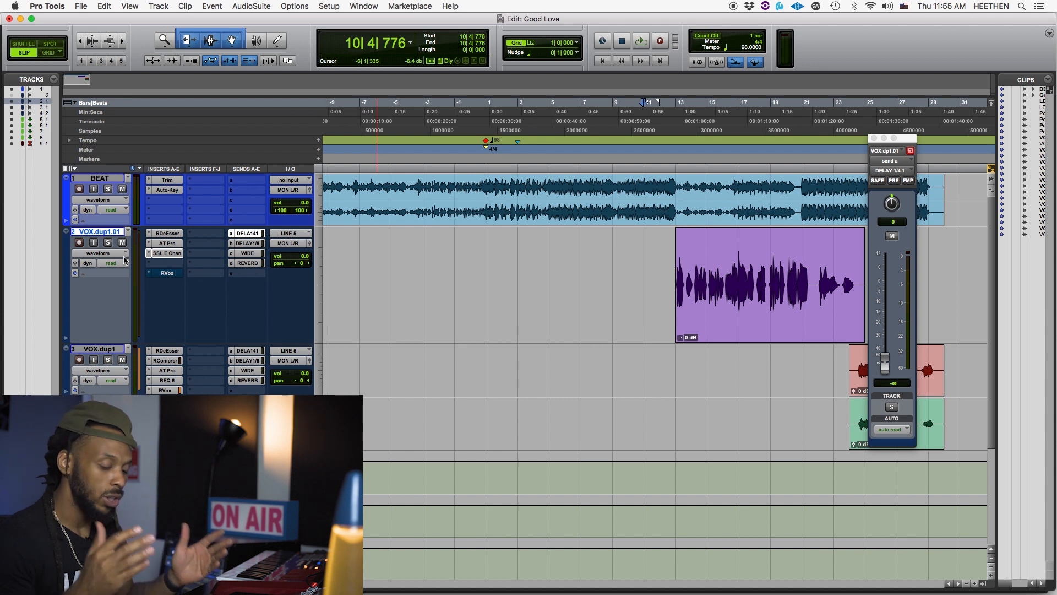
- Show the Automation window, then suspend all automation and turn it back on
key("super+4")
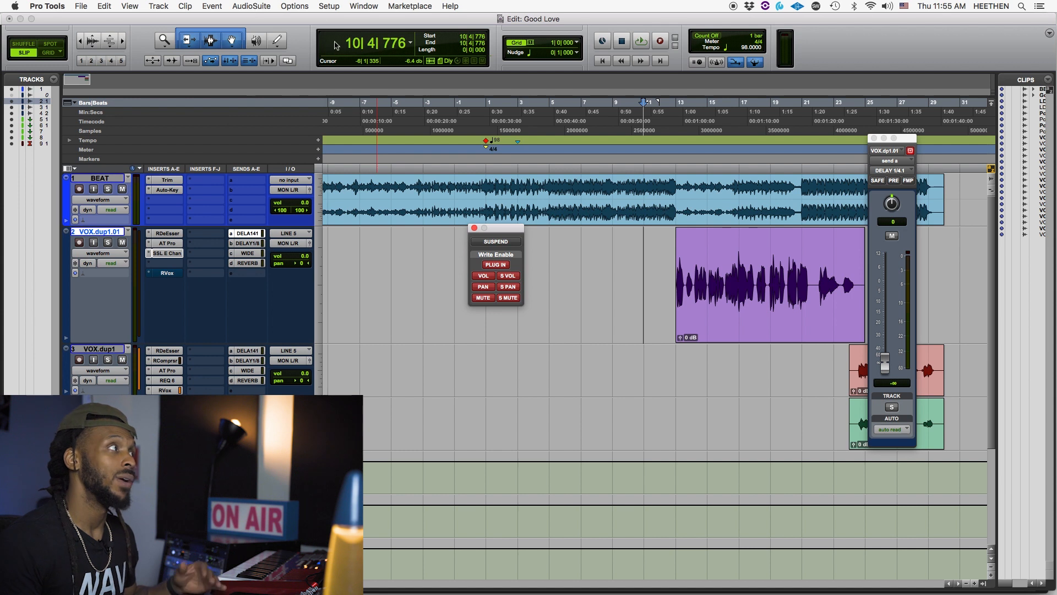
left_click(380, 6)
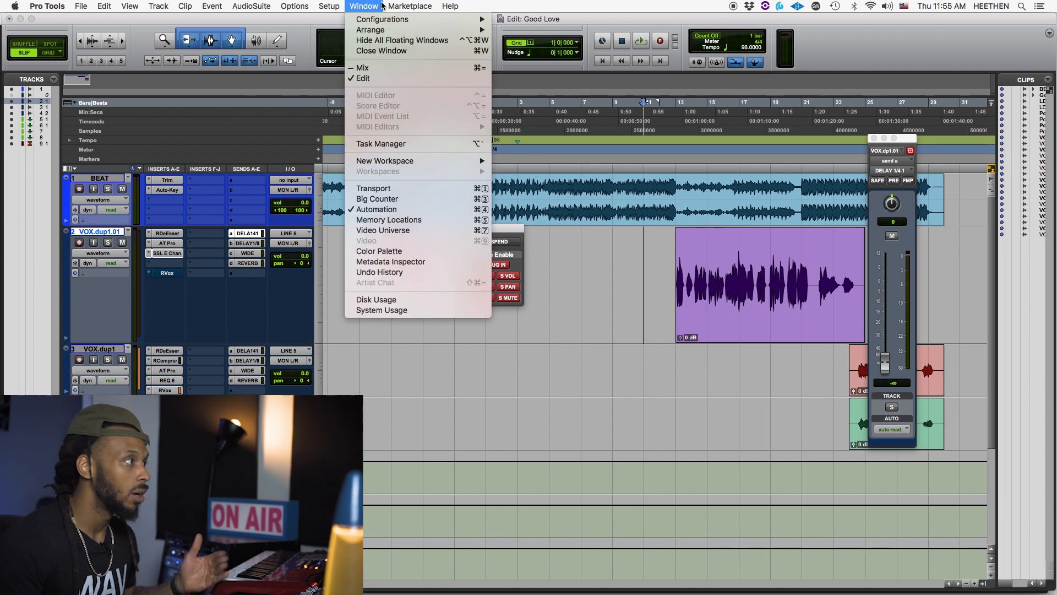
left_click(394, 209)
left_click_drag(509, 238, 522, 247)
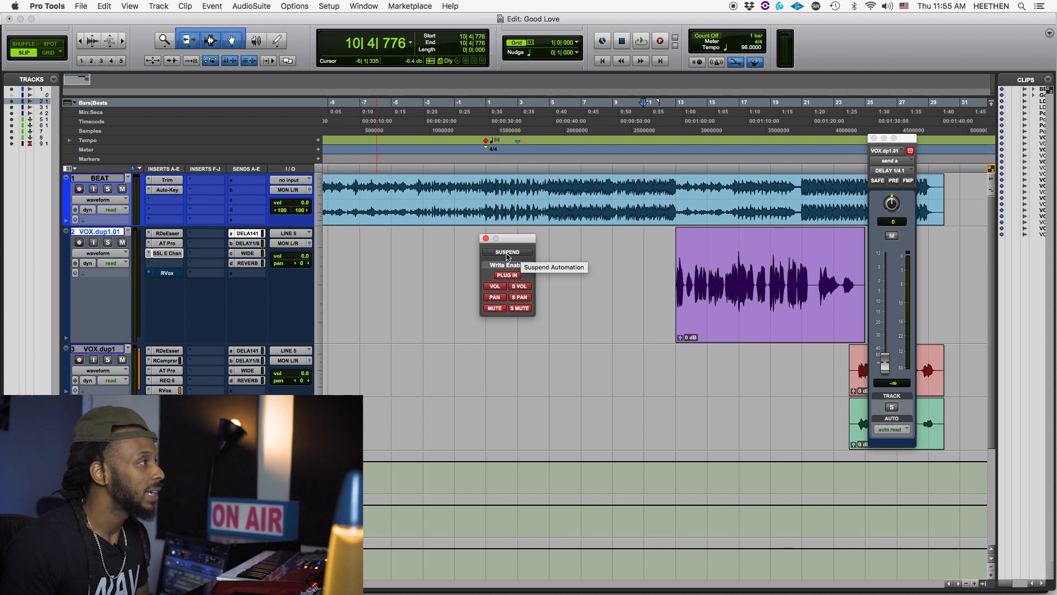
left_click(507, 255)
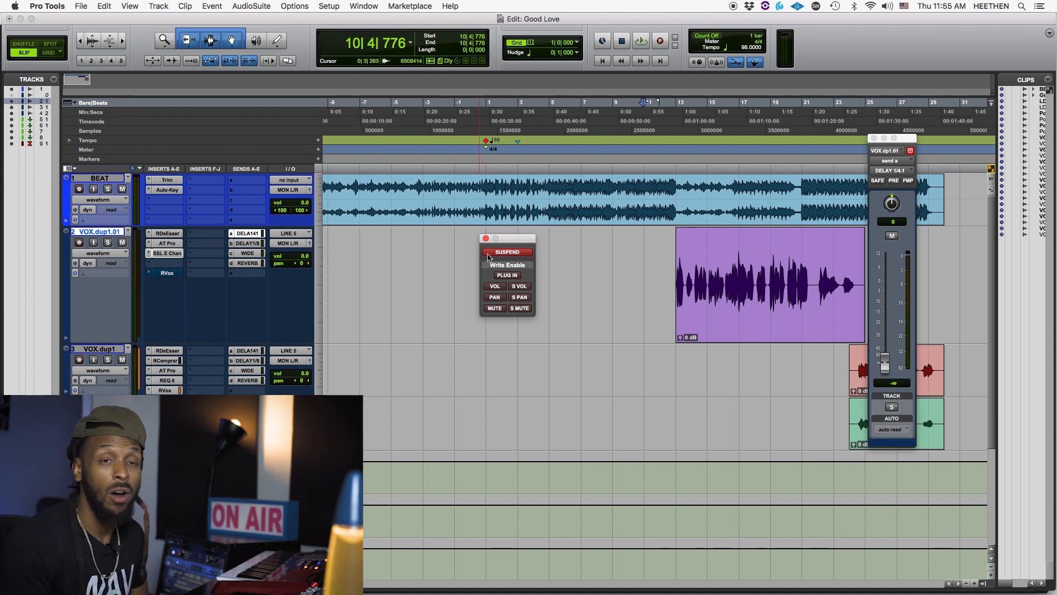
left_click(517, 256)
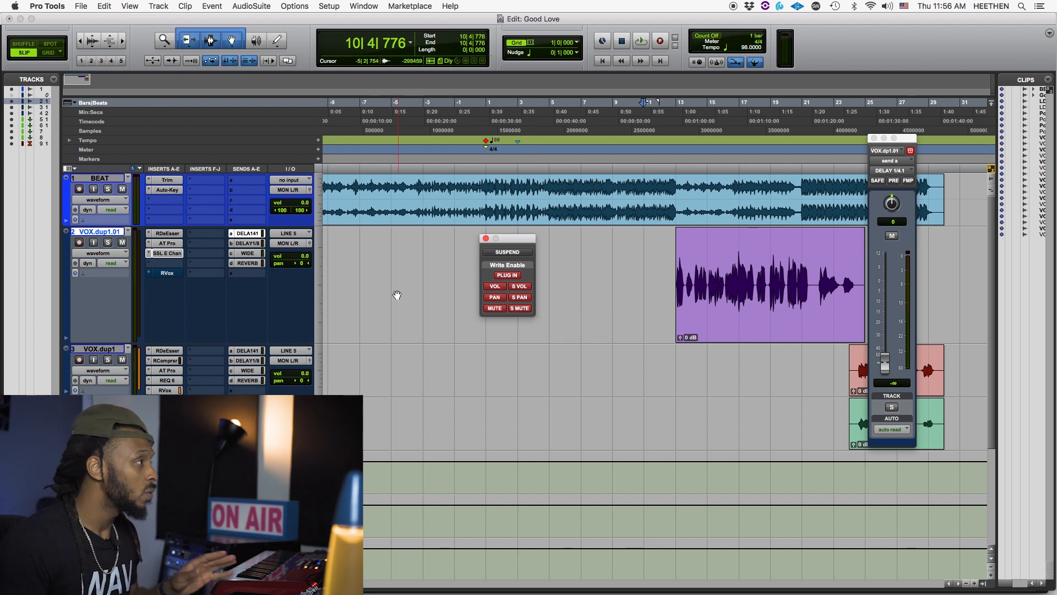
- Set track VOX.dup1.01 to write automation and play the session briefly from 10|4|776
left_click(111, 263)
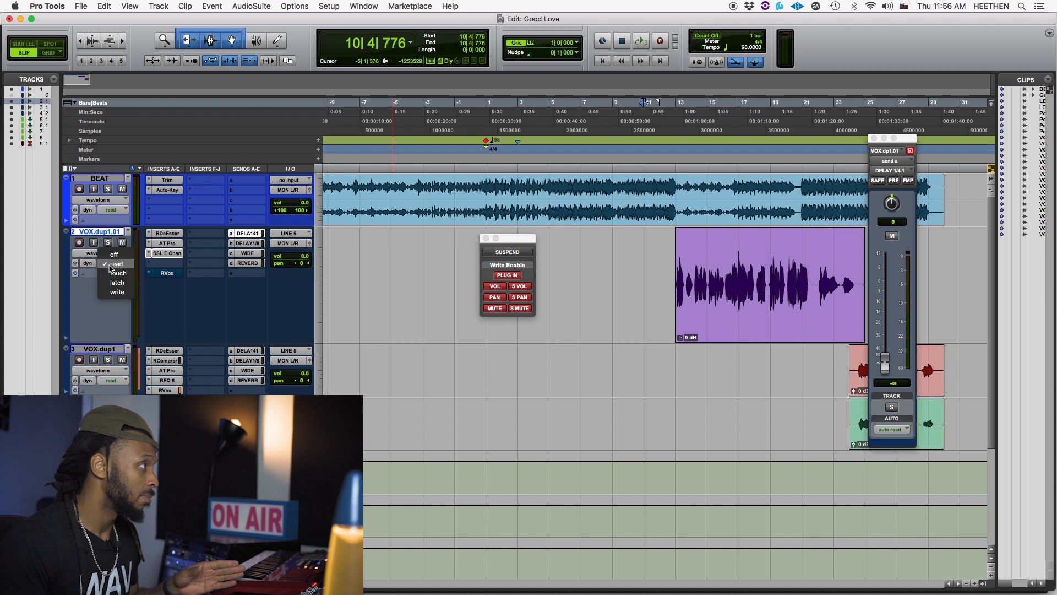
left_click(118, 293)
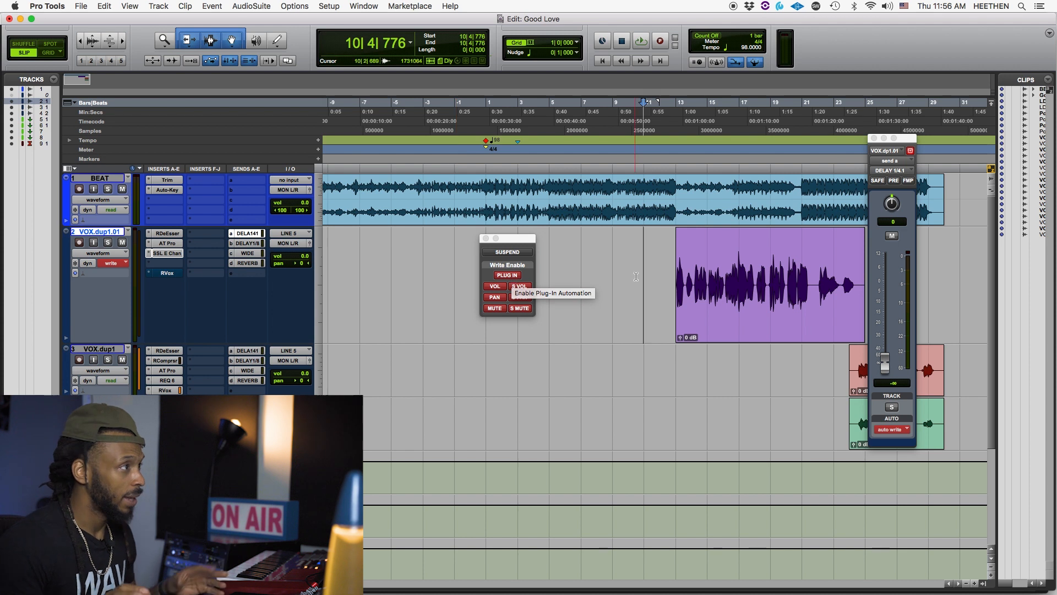
key("space")
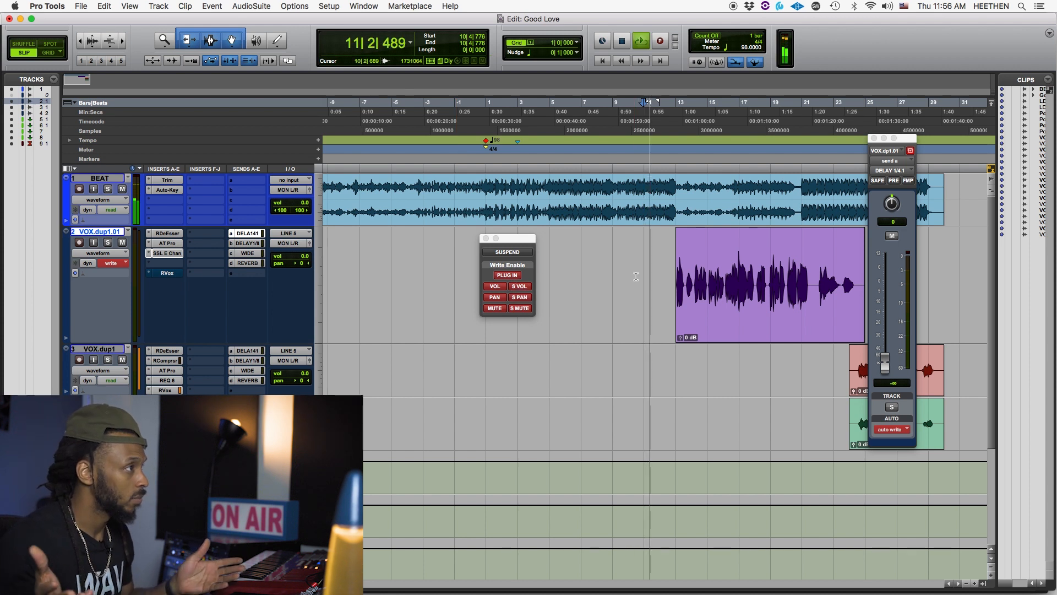
key("space")
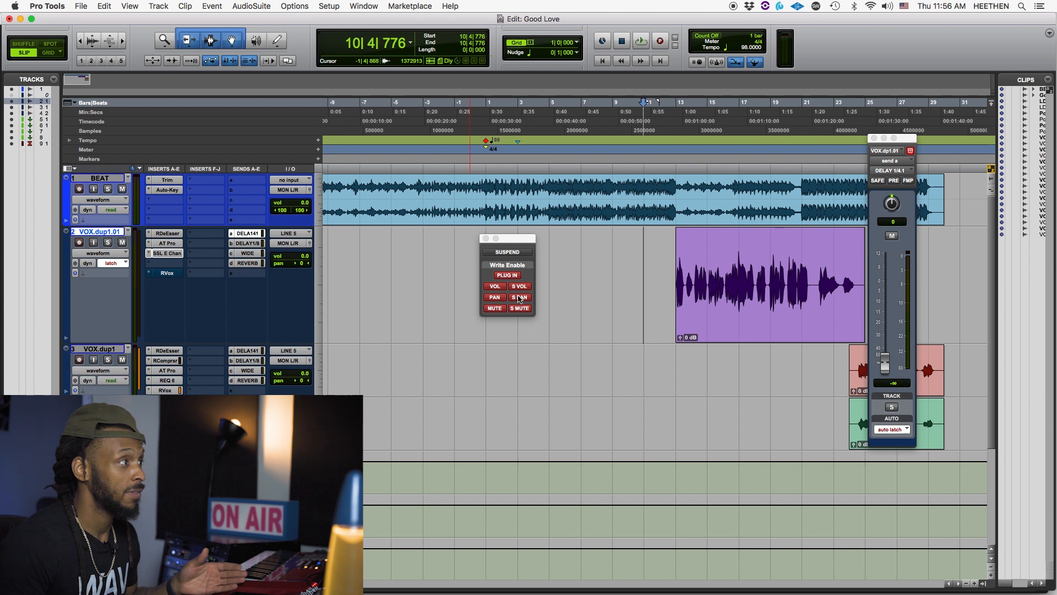
- Set VOX.dup1.01 to read automation and play the session in the Mix window before returning to the Edit window
left_click(111, 263)
left_click(117, 245)
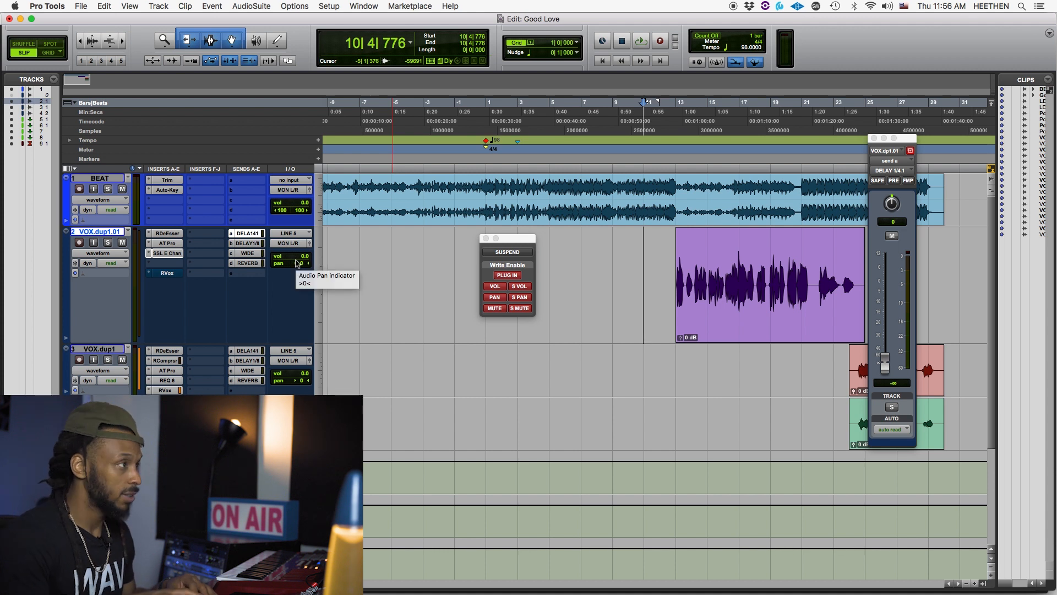
key("super+equal")
key("space")
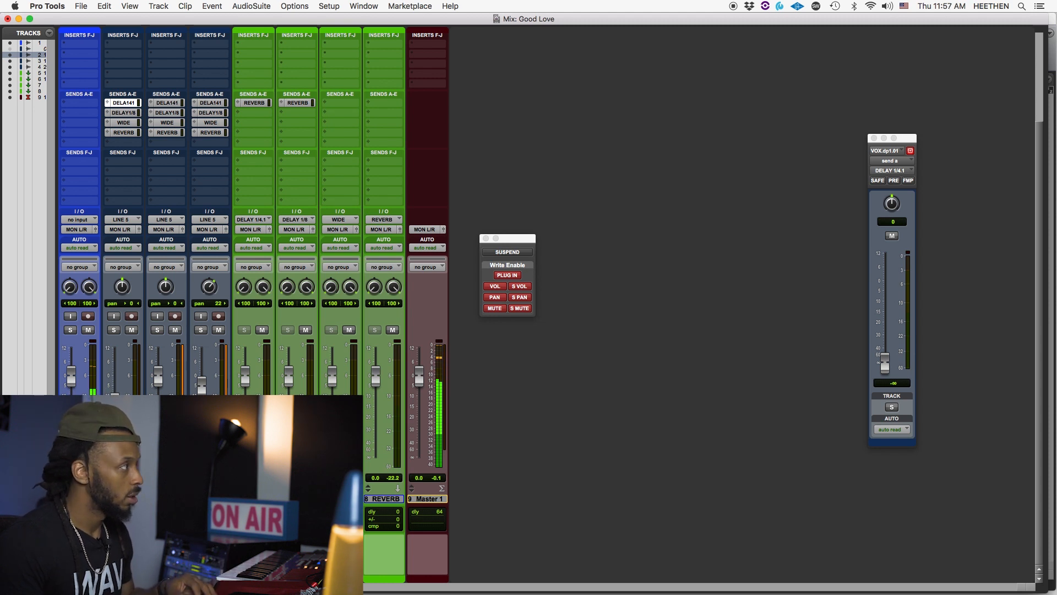
key("super+equal")
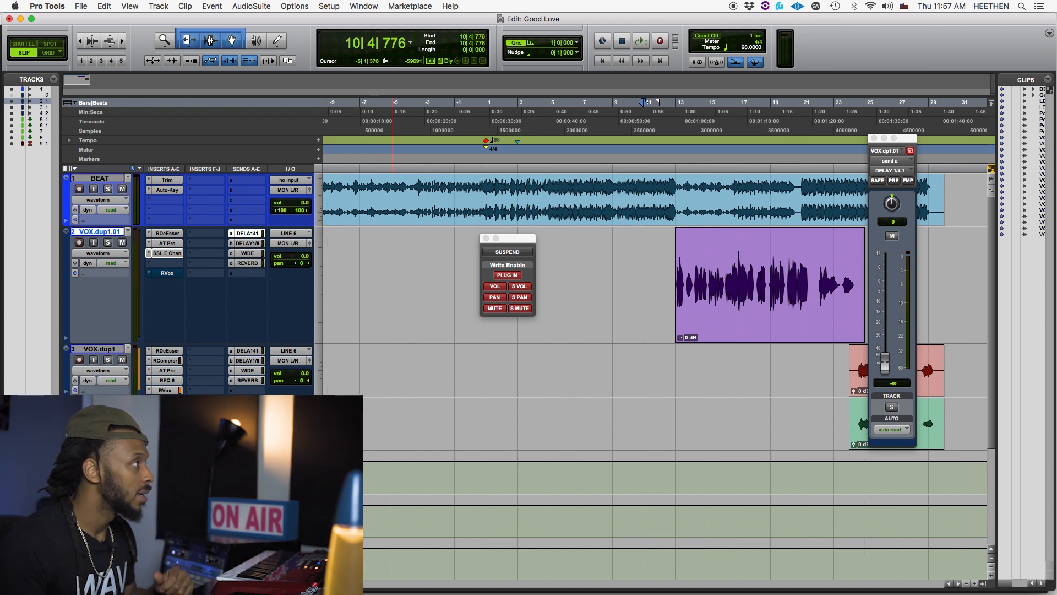
left_click(97, 253)
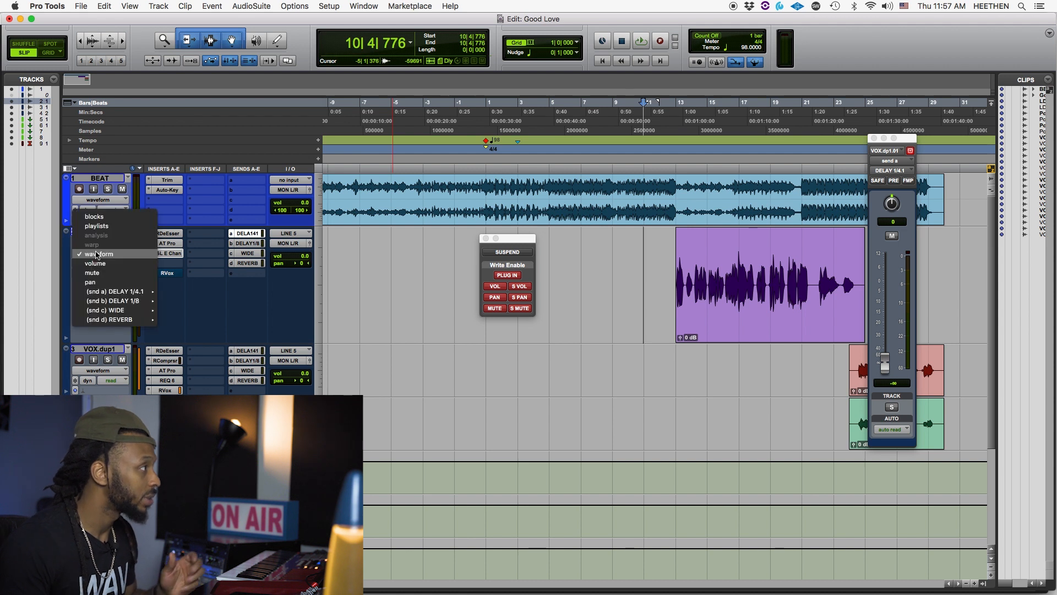
left_click(63, 290)
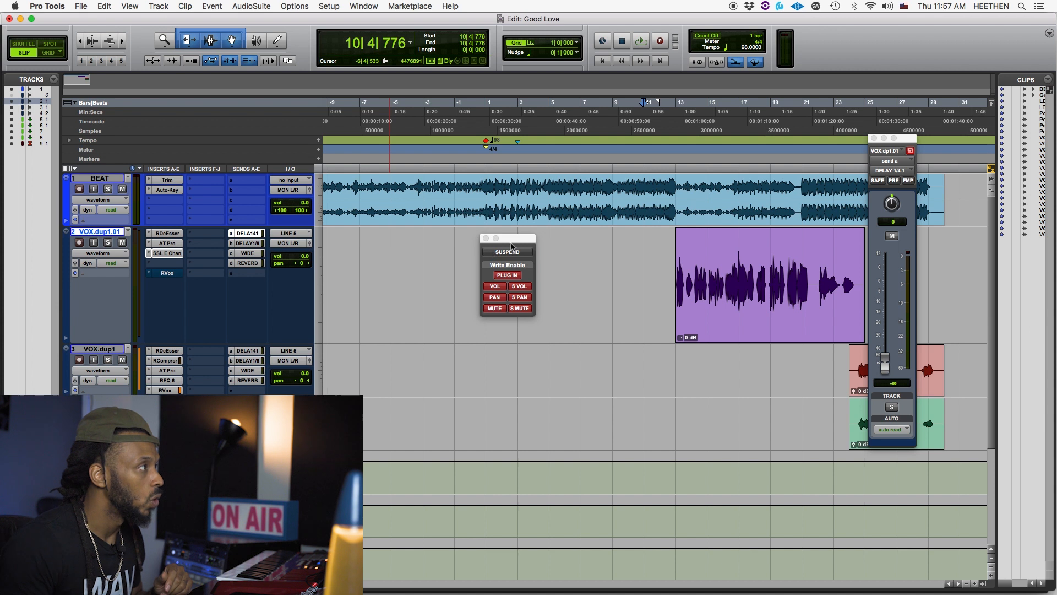
left_click_drag(518, 240, 537, 237)
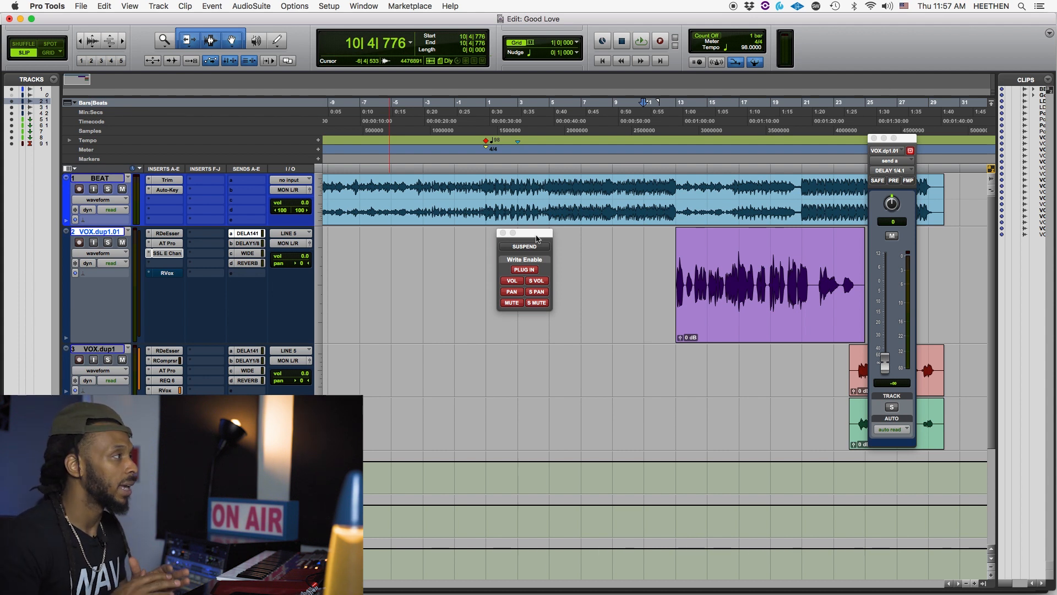
- Set VOX.dup1.01 to touch automation and place the edit cursor ahead of its vocal clip at 11|4|281
left_click(121, 264)
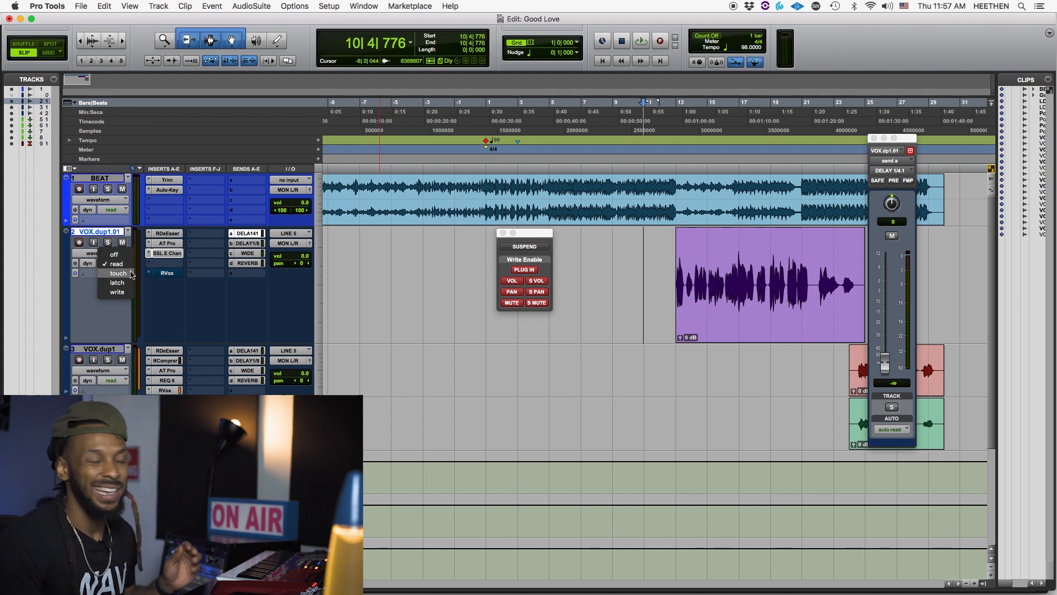
left_click(117, 273)
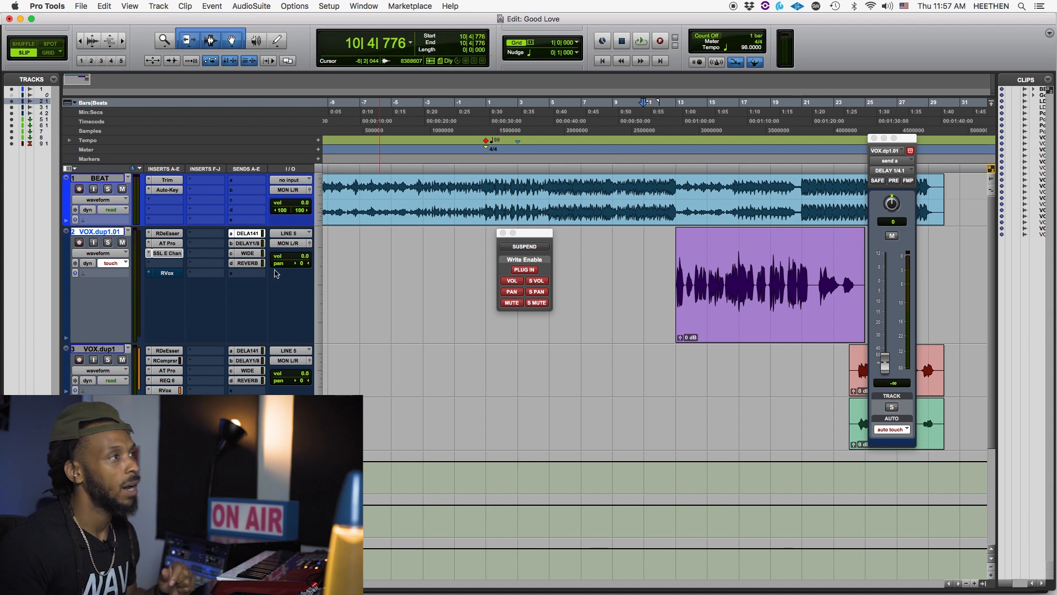
left_click(668, 240)
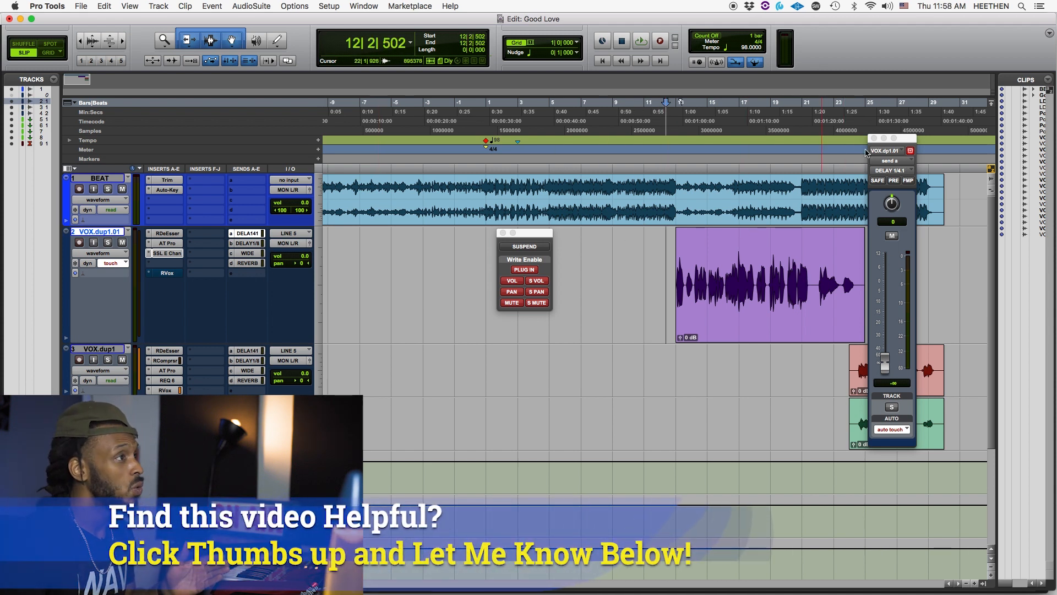
left_click(247, 235)
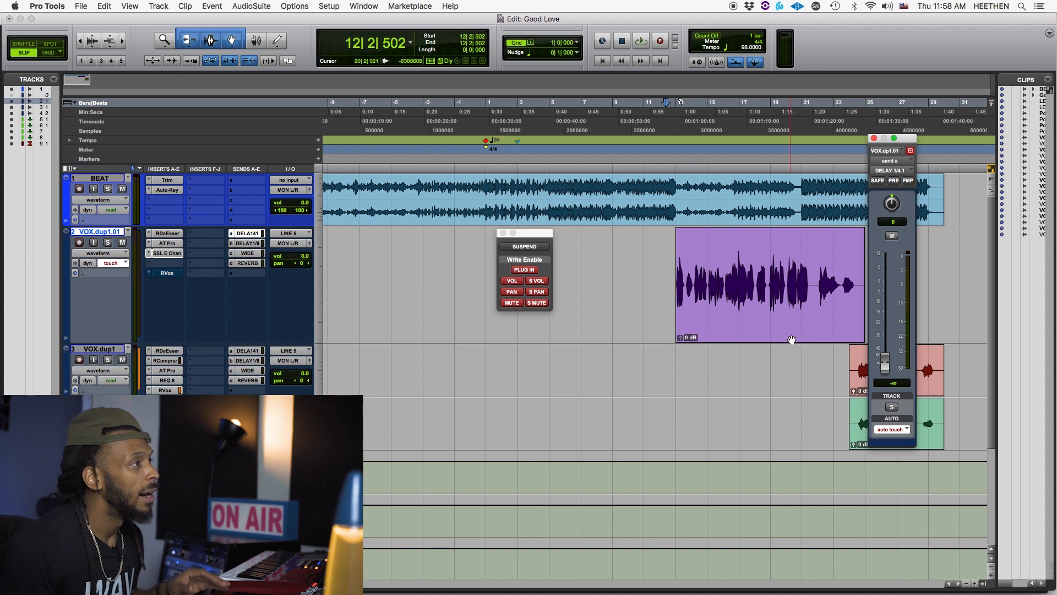
left_click(667, 267)
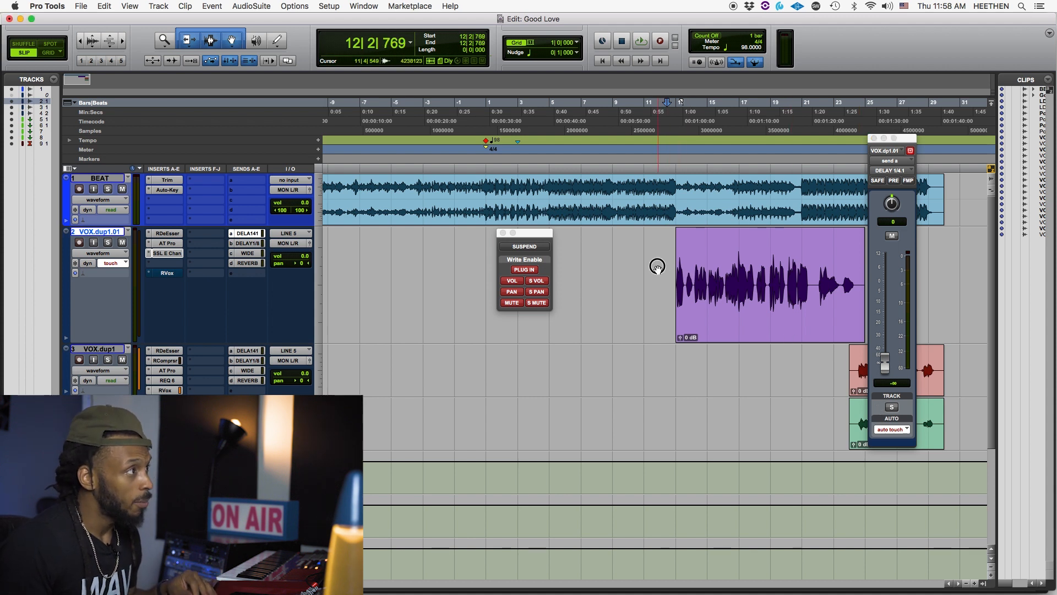
left_click(657, 267)
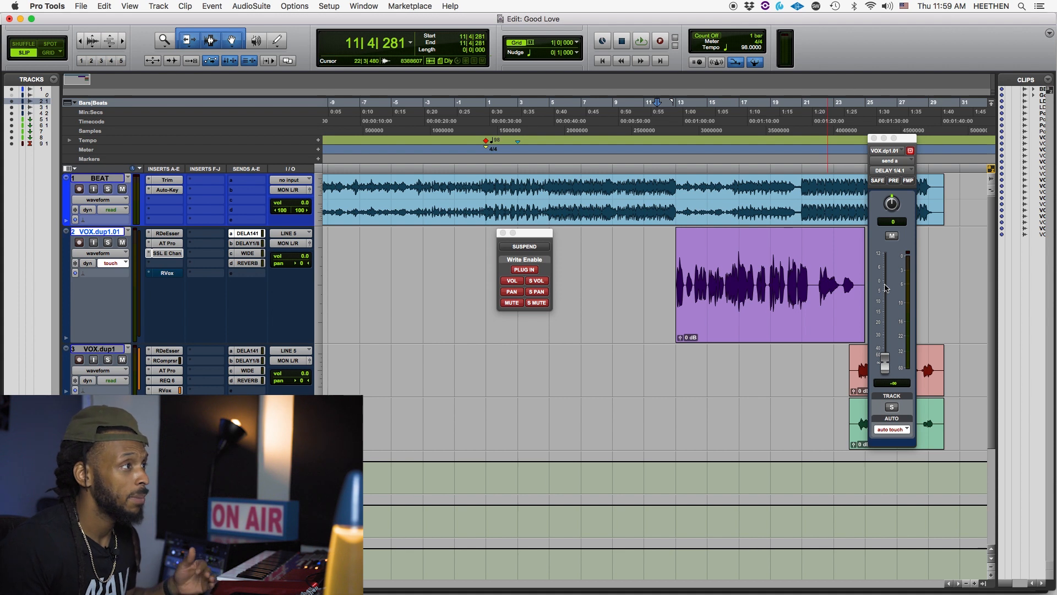
- Move the DELAY 1/4.1 send window farther off the clips and play the vocal section from the edit cursor
key("r")
key("t")
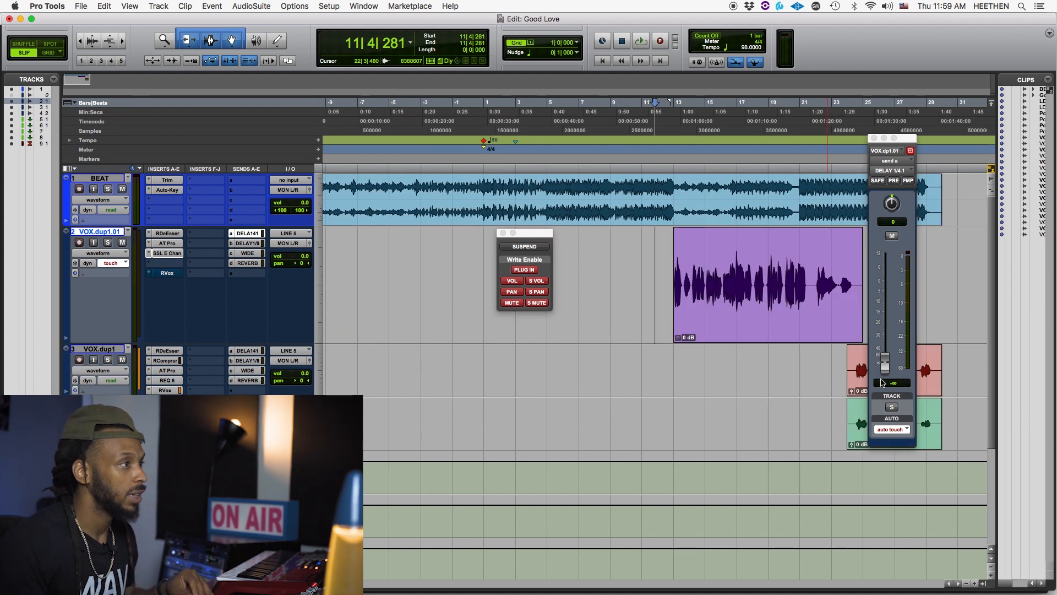
left_click_drag(912, 142, 947, 137)
key("space")
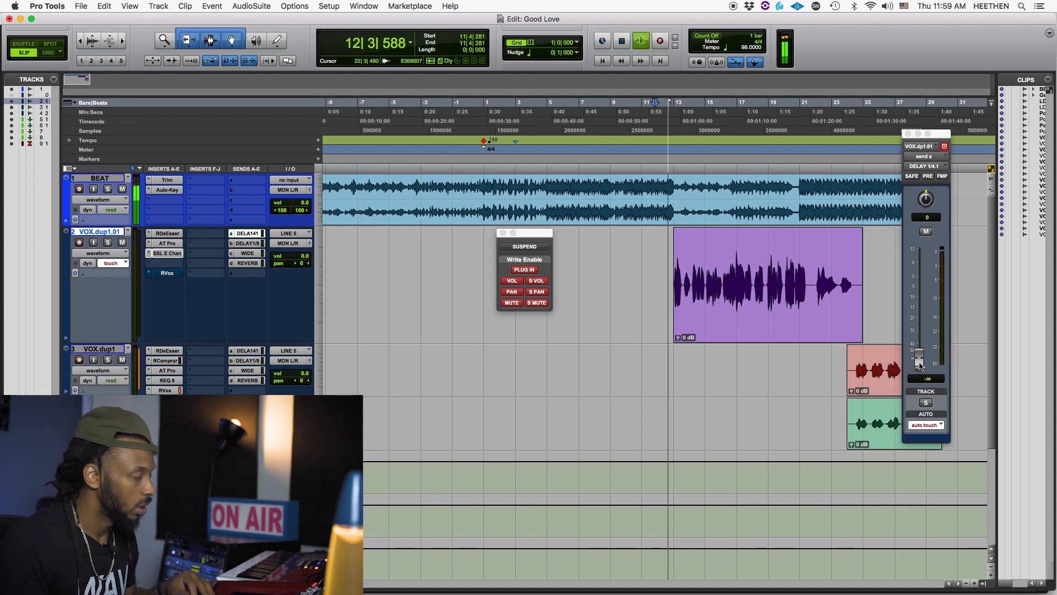
key("space")
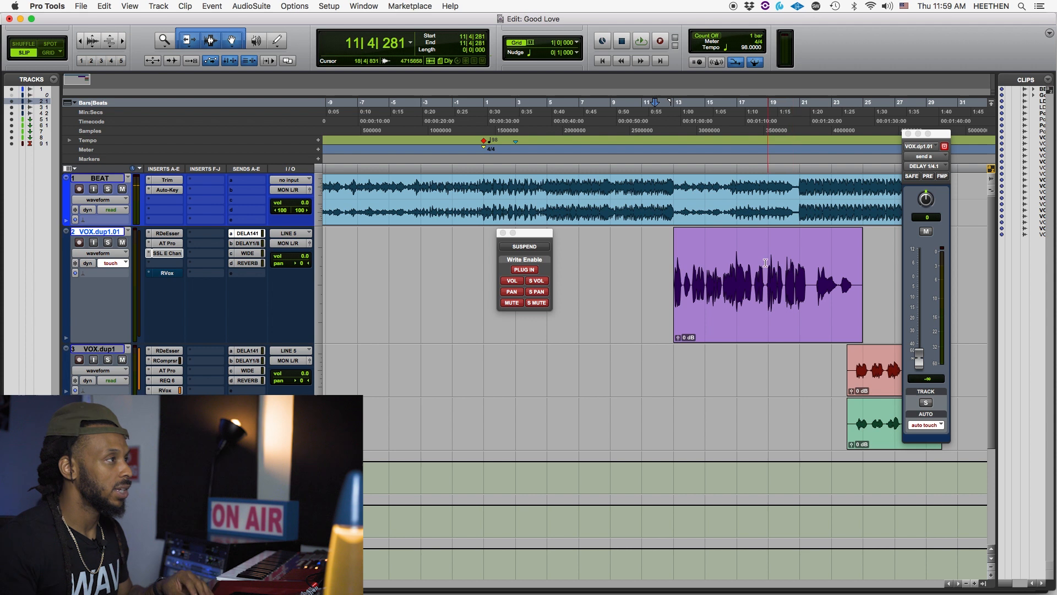
key("space")
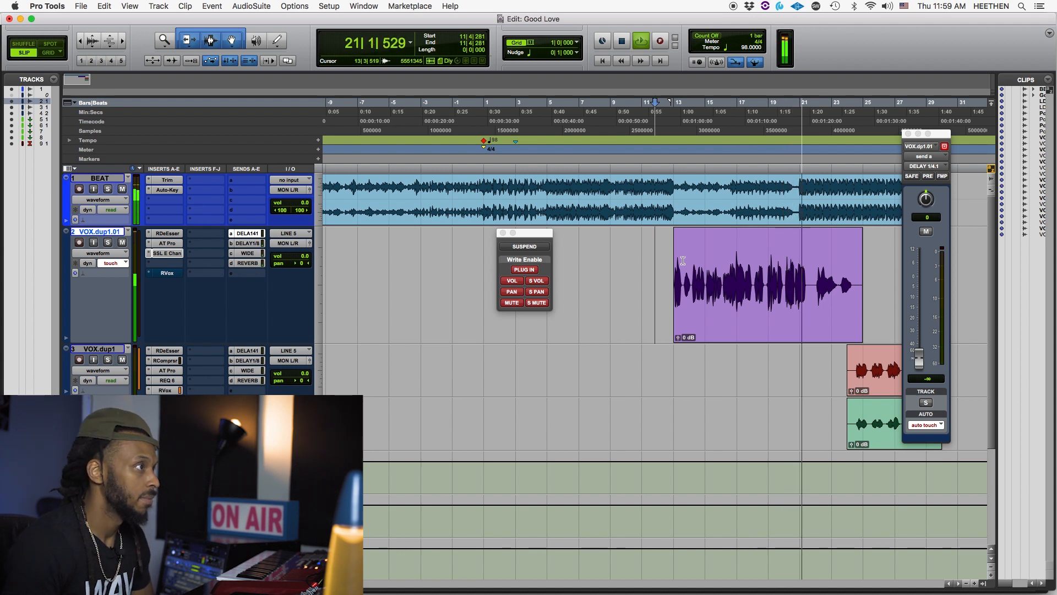
key("space")
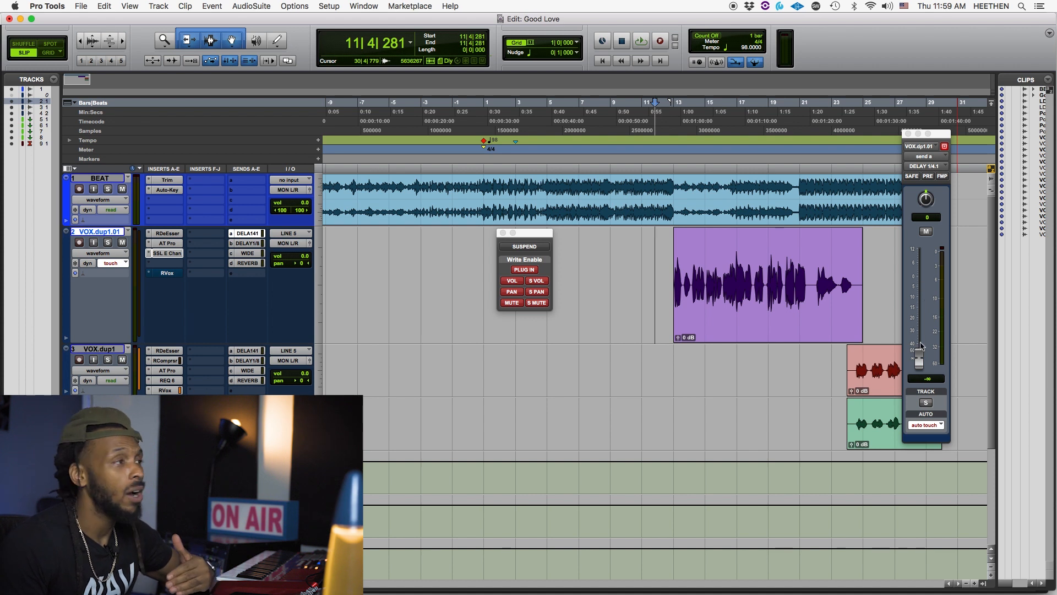
- Close the Automation window and place the edit cursor just before the VOX.dup1.01 vocal clip at 12|1|525
left_click(868, 264)
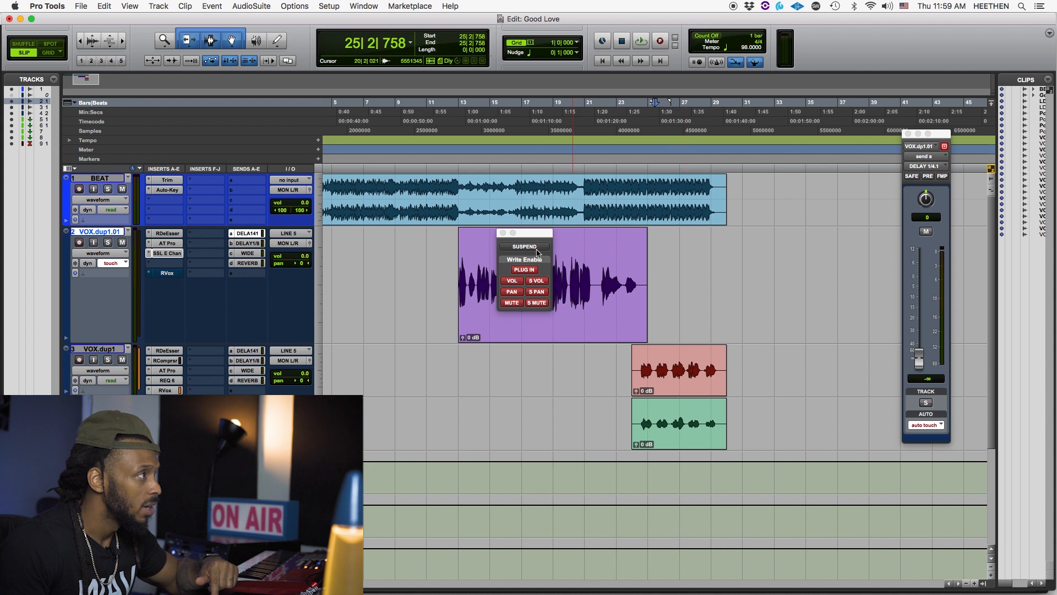
left_click_drag(529, 232, 805, 89)
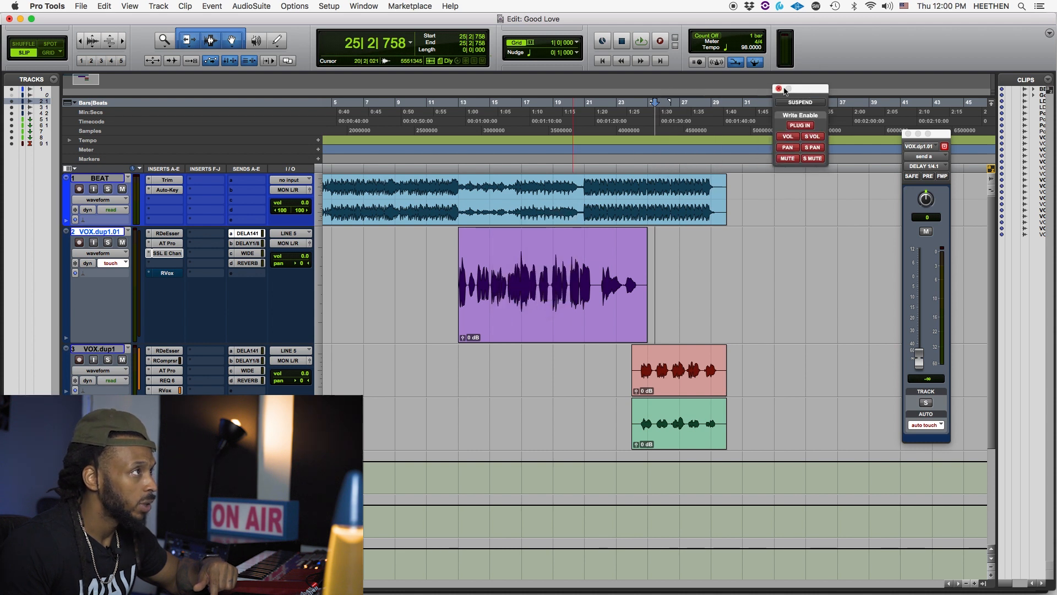
left_click(778, 89)
left_click(444, 266)
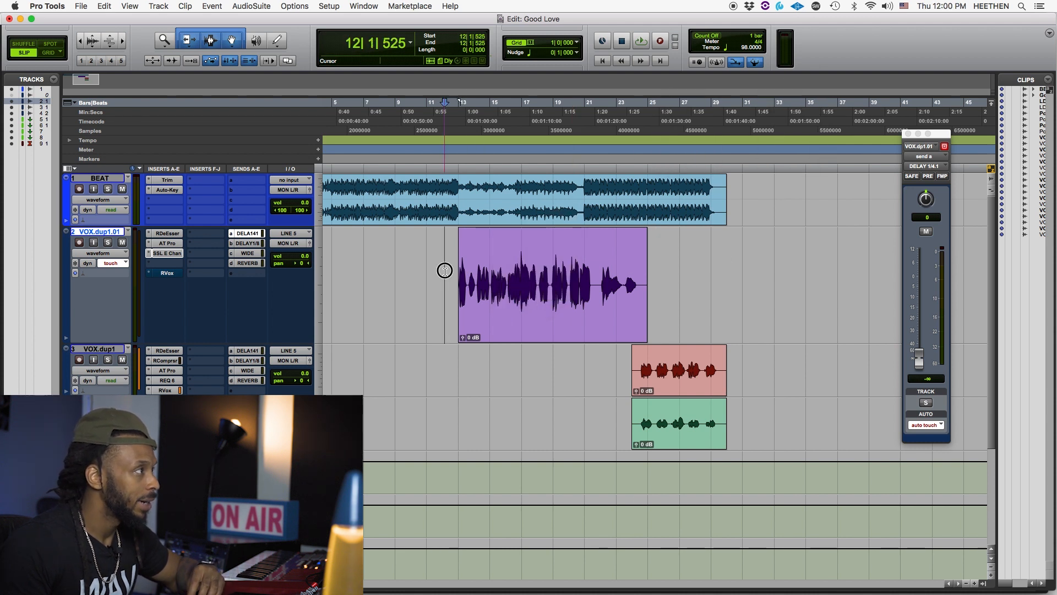
- Record touch automation for the DELAY 1/4.1 send by riding its fader while the vocal plays from 12|1|525
key("space")
left_click_drag(920, 361, 921, 317)
key("space")
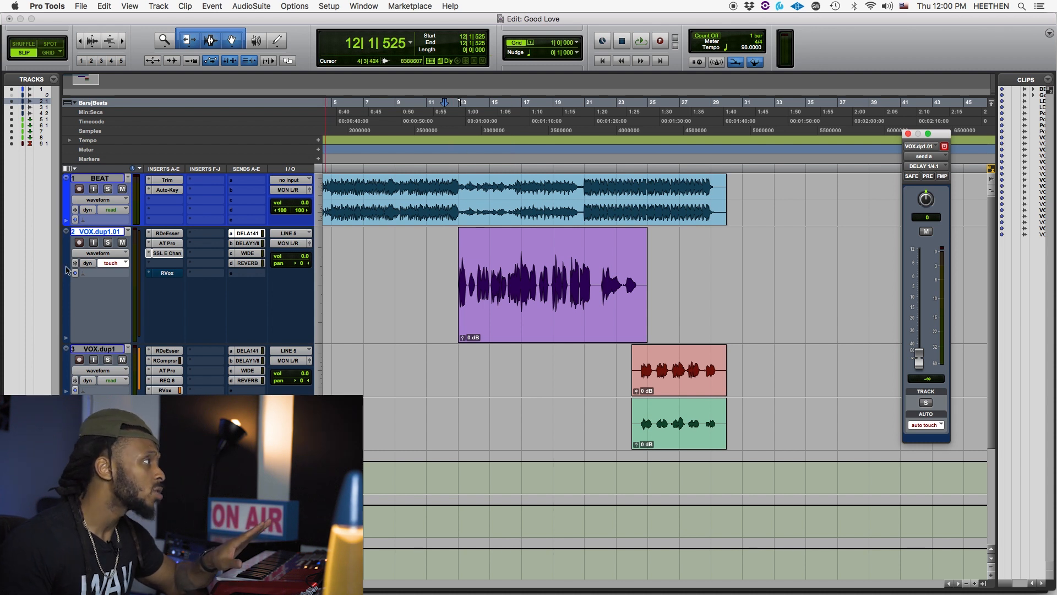
- Switch the VOX.dup1.01 track view from waveform to the send a DELAY 1/4.1 level automation
left_click(98, 254)
mouse_move(84, 297)
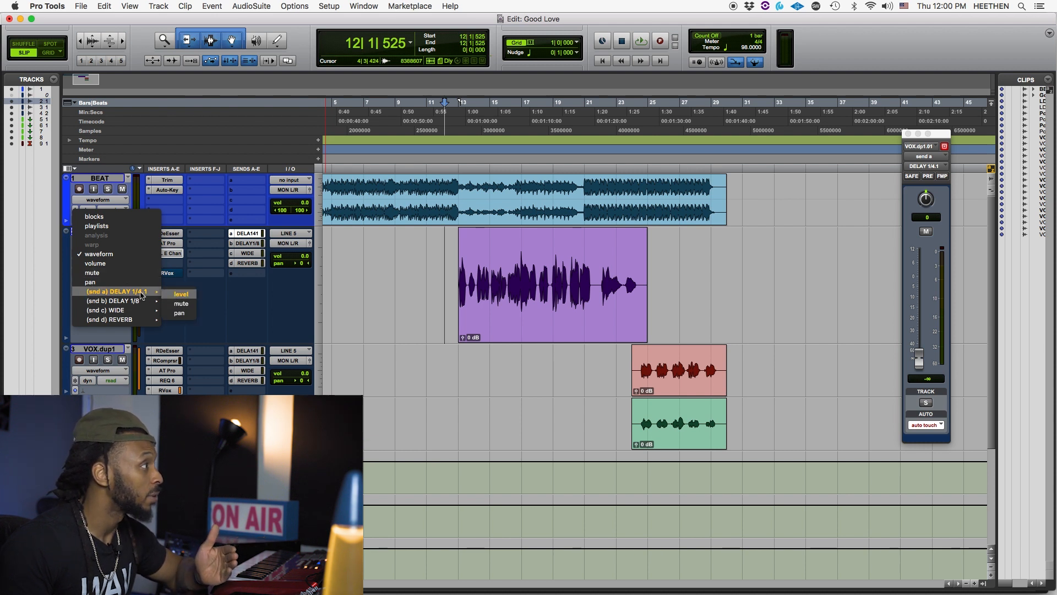
left_click(173, 297)
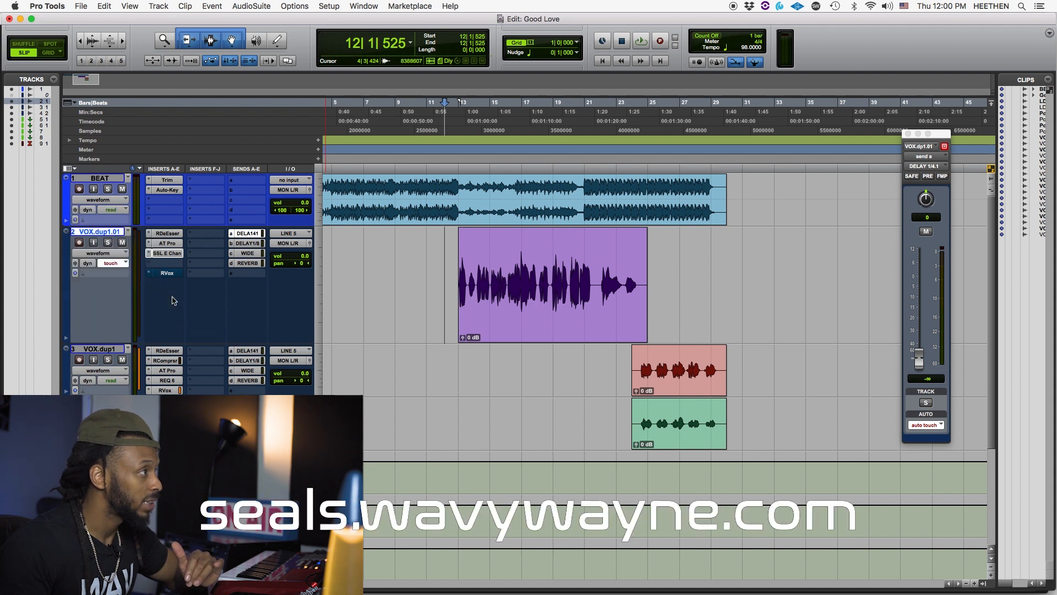
left_click(96, 253)
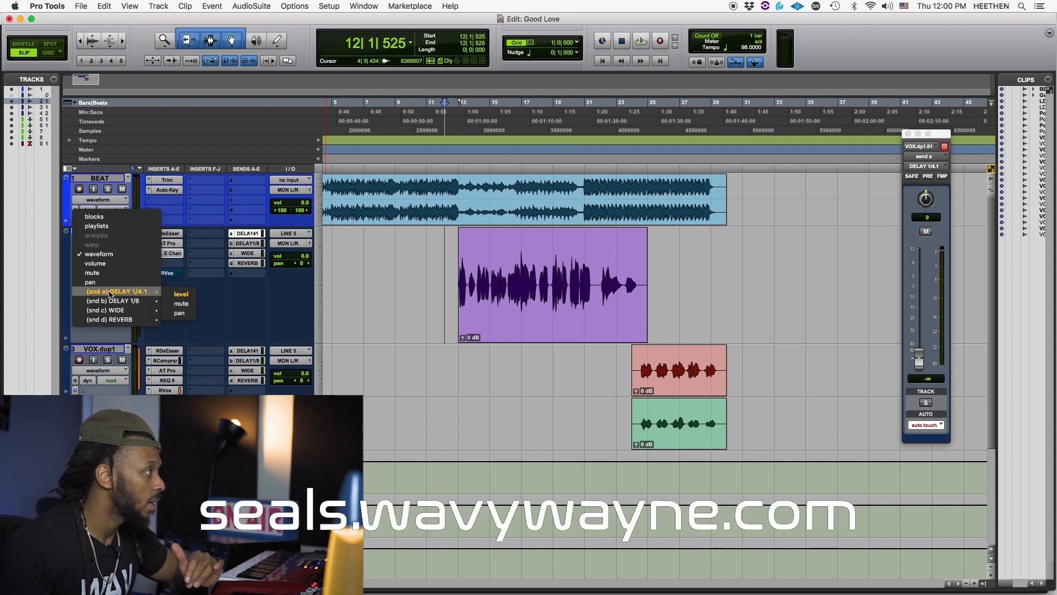
left_click(179, 296)
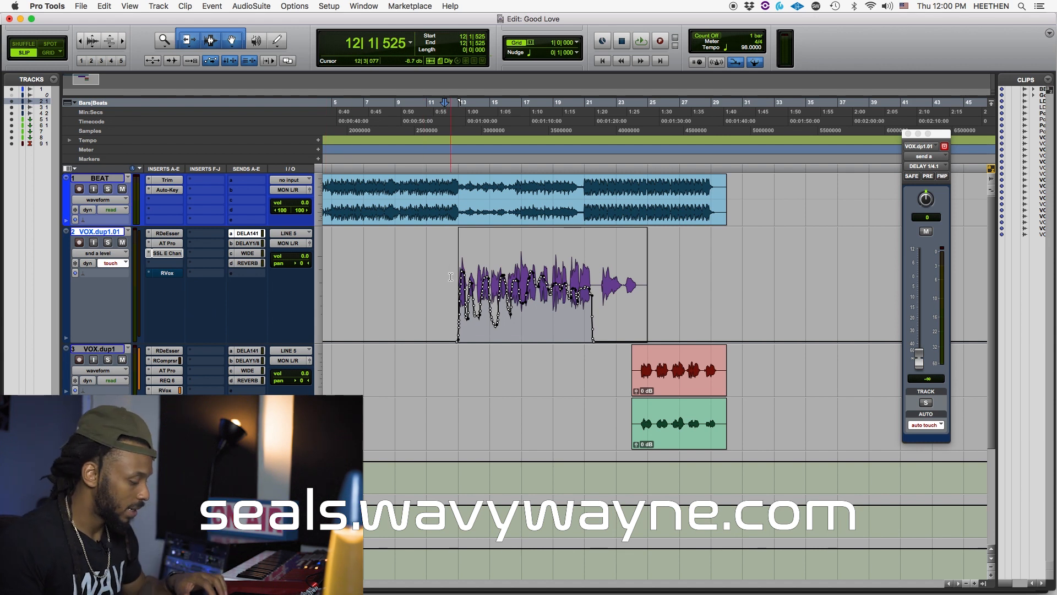
- Play back the recorded send level automation and select the vocal passage from 12|2|769 to 22|4|858
key("t")
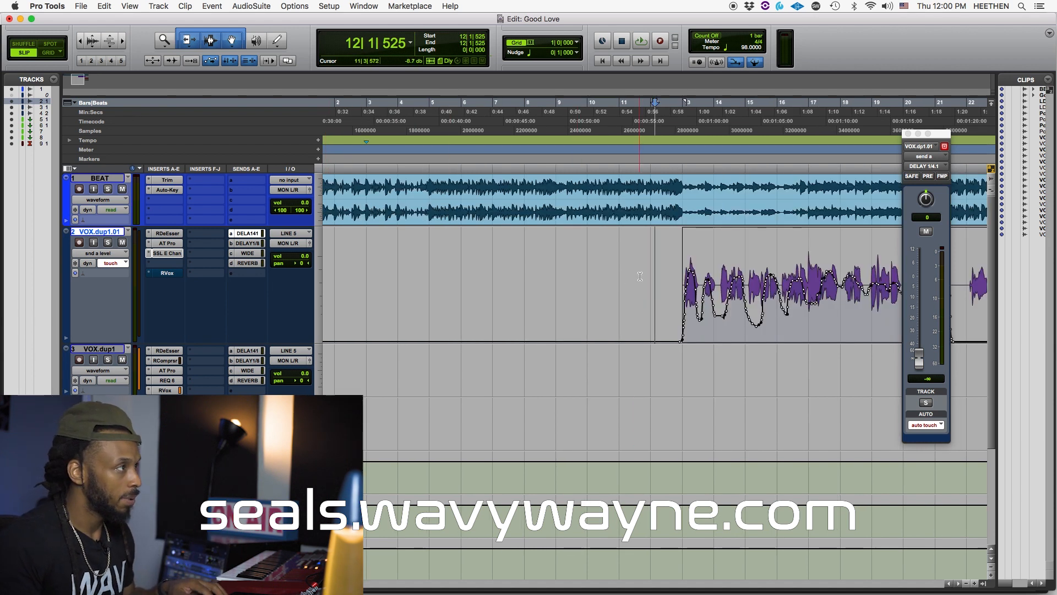
key("r")
key("space")
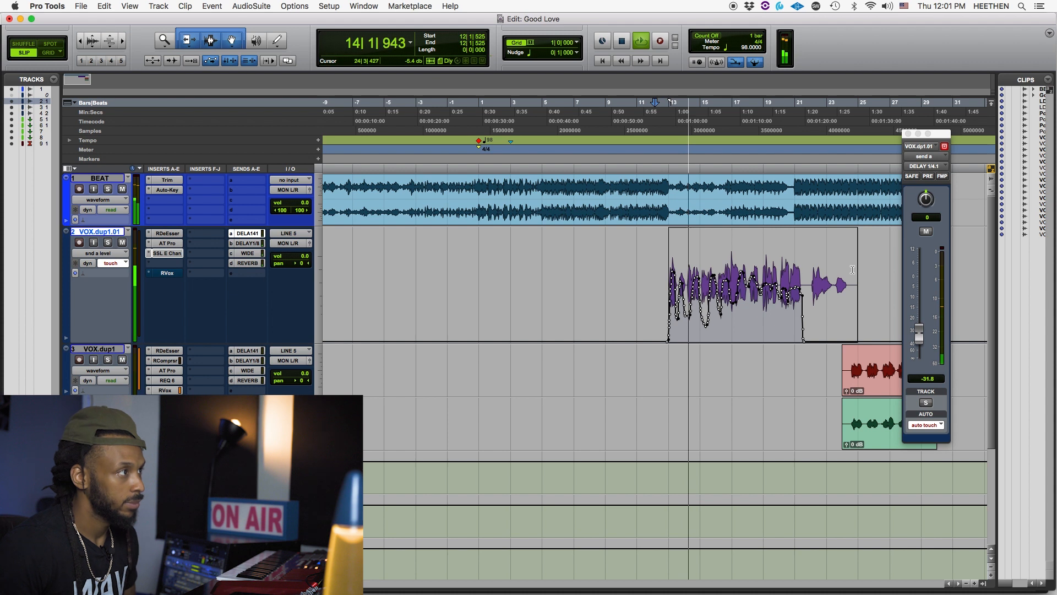
left_click_drag(826, 297, 659, 300)
key("t")
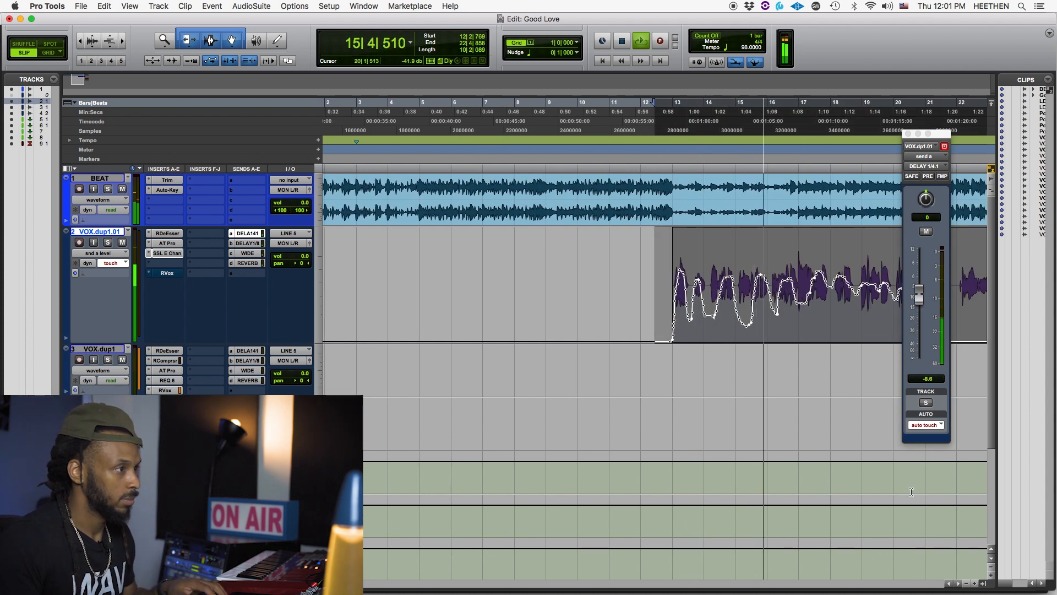
left_click(956, 584)
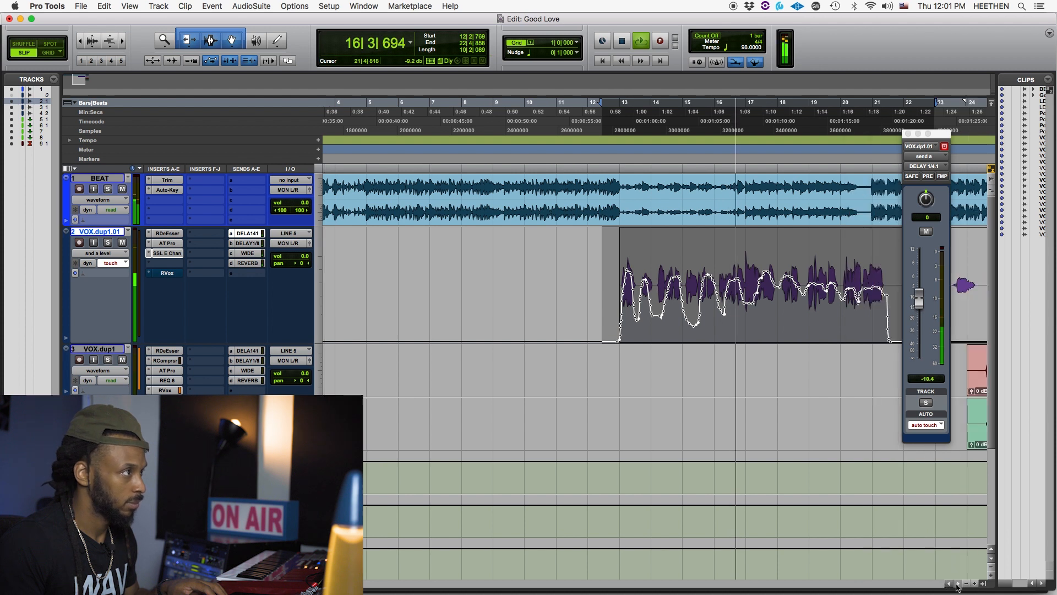
left_click(957, 585)
left_click(957, 585)
left_click(957, 585)
left_click(957, 585)
left_click(958, 585)
left_click(957, 585)
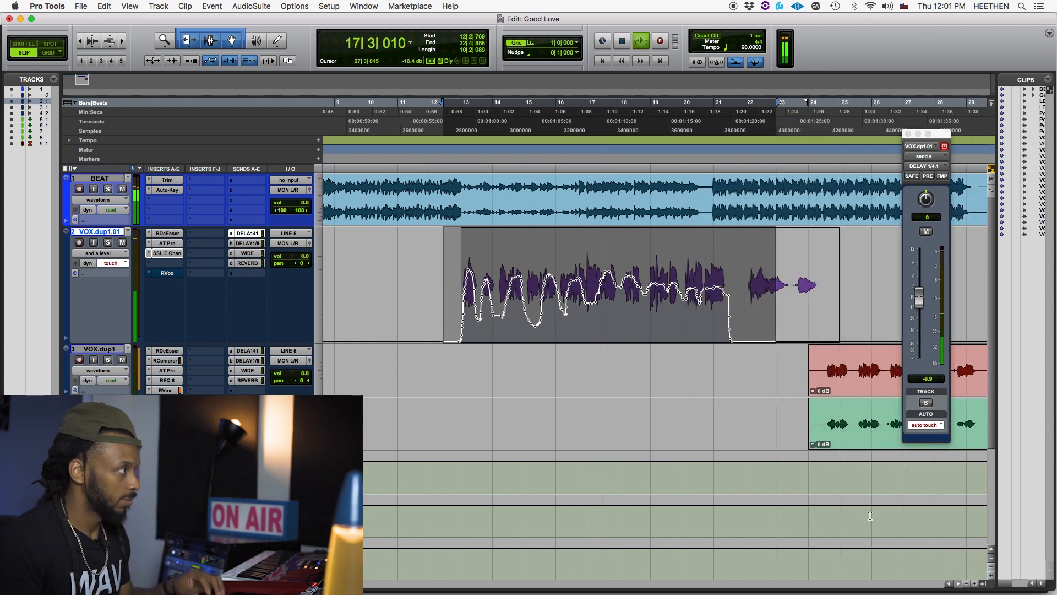
key("space")
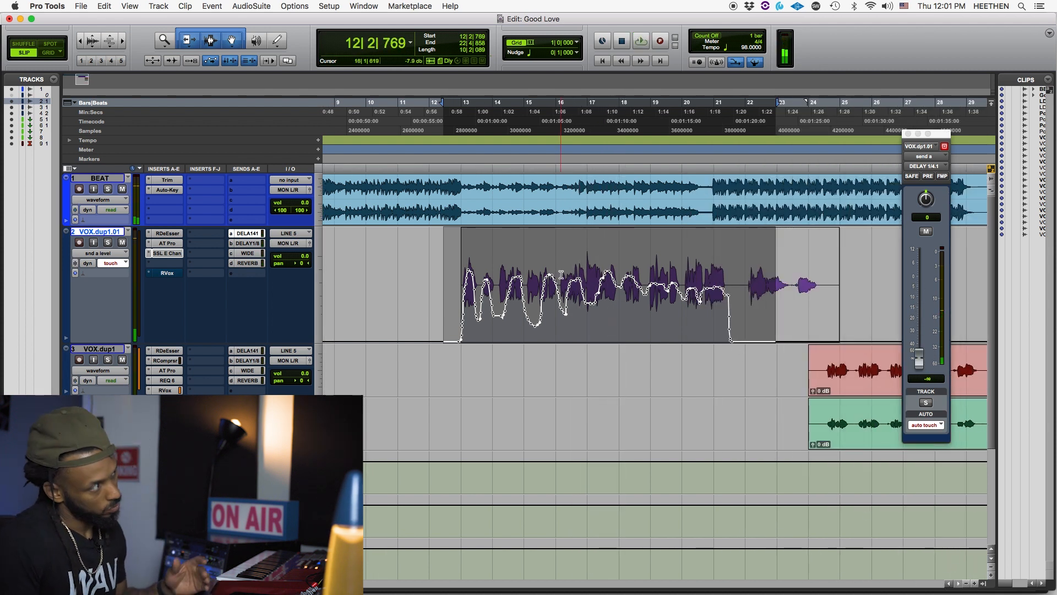
- Trim down the send level over the first vocal phrase, 12|4|054 to 13|3|184, and over the second, 13|3|251 to 14|1|539
left_click(438, 264)
left_click(433, 267)
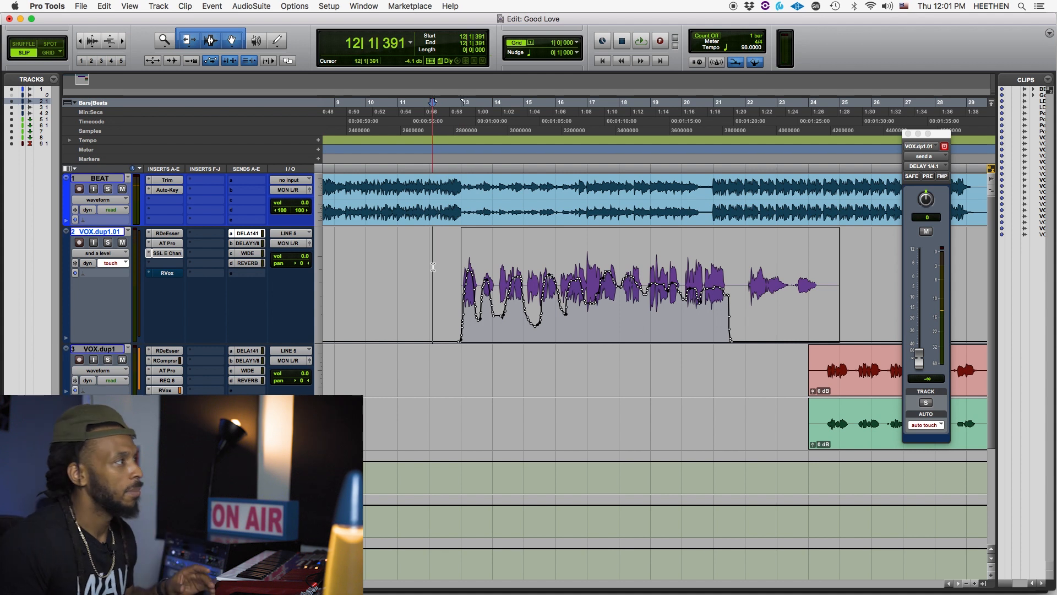
left_click_drag(437, 274, 478, 265)
scroll(477, 264, "left", 5)
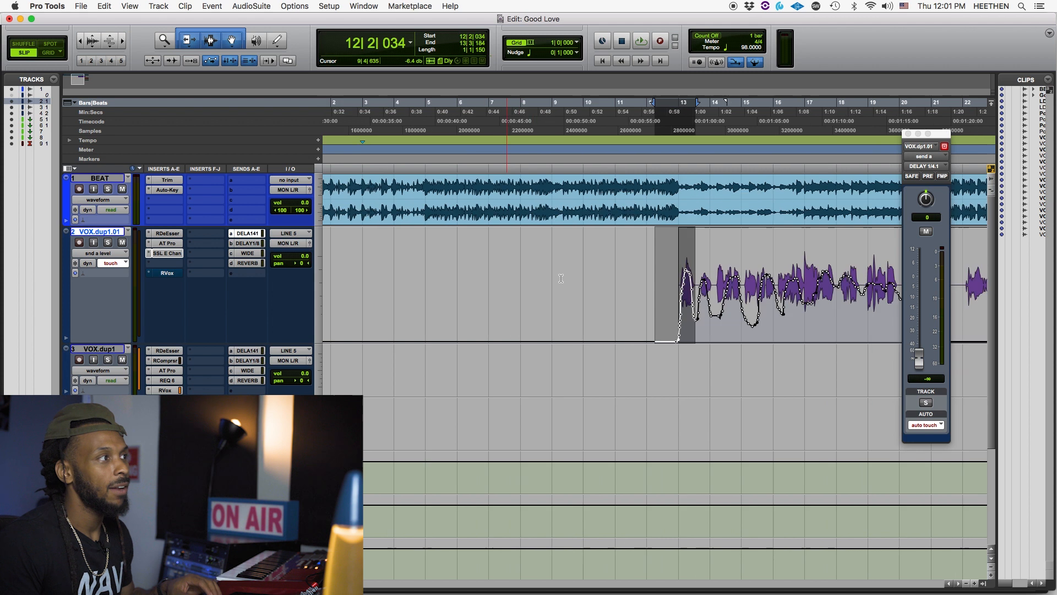
left_click(673, 272)
scroll(670, 271, "up", 1)
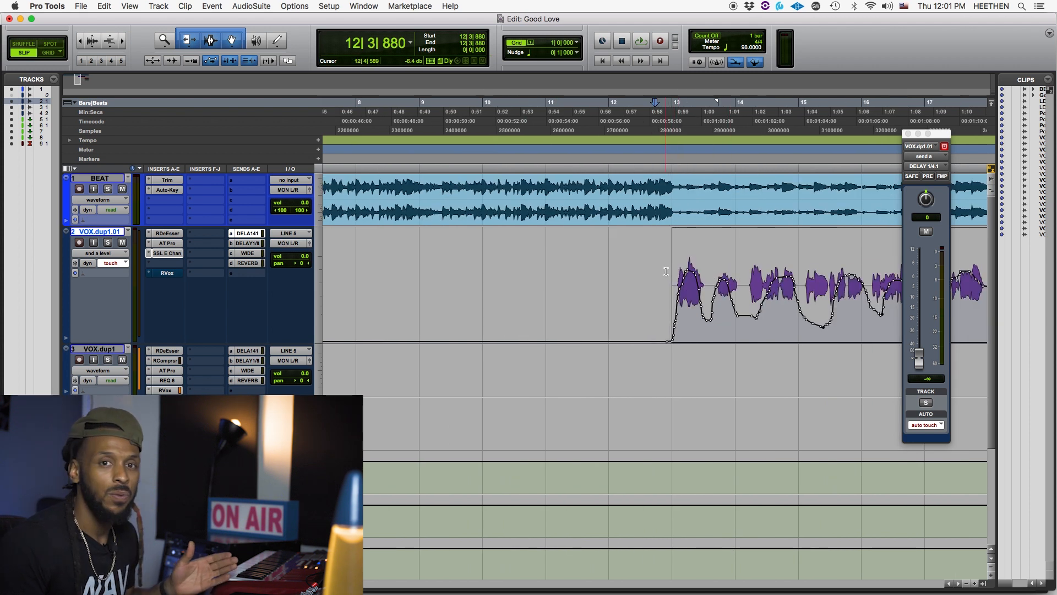
left_click(657, 270)
left_click_drag(656, 271, 705, 267)
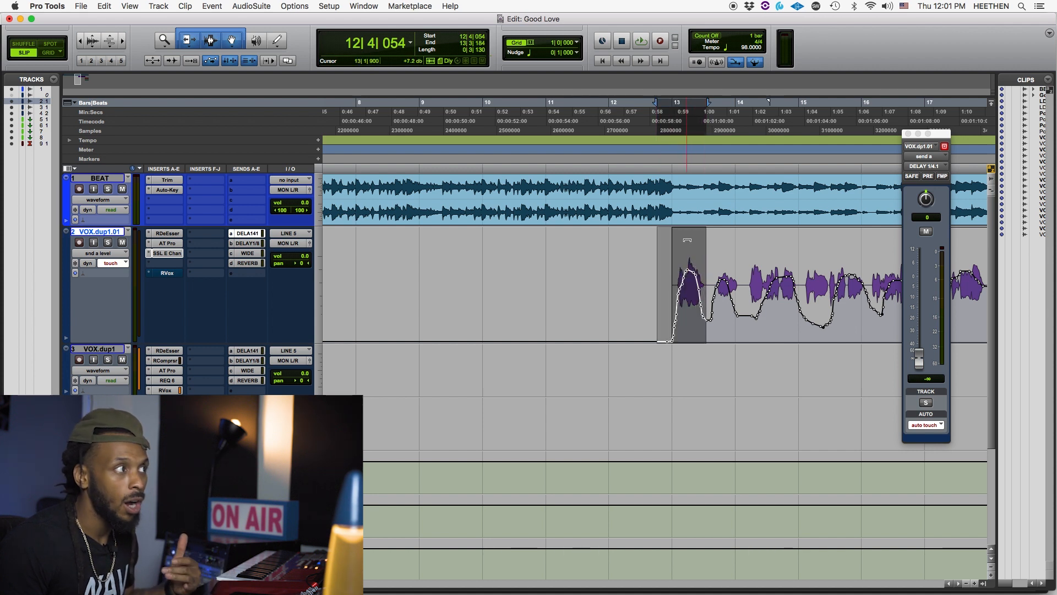
left_click_drag(686, 240, 734, 250)
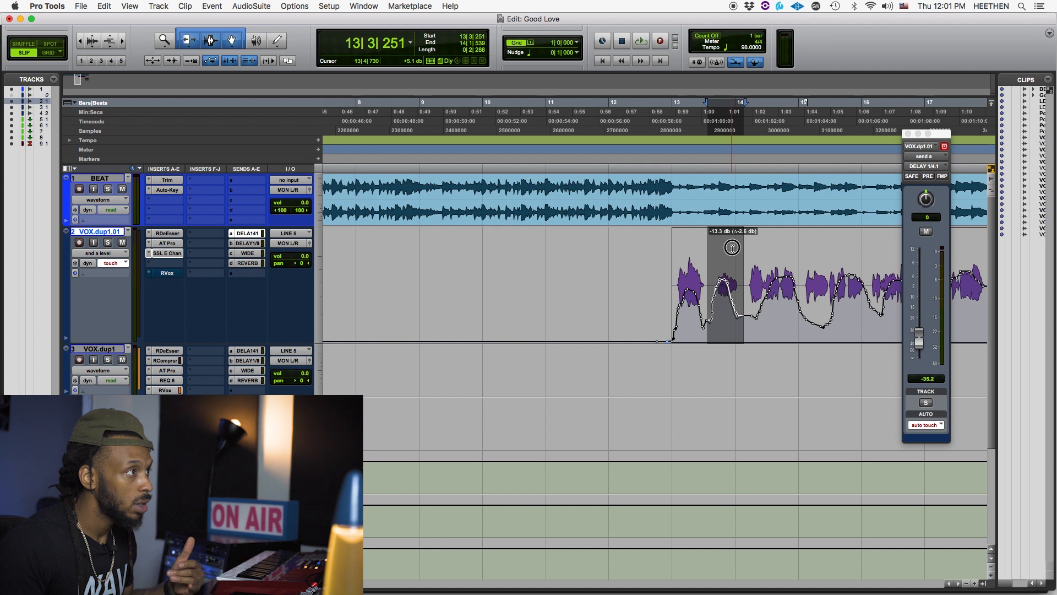
- Delete the send level breakpoints over the vocal phrase from 15|2|288 to just past bar 16
key("r")
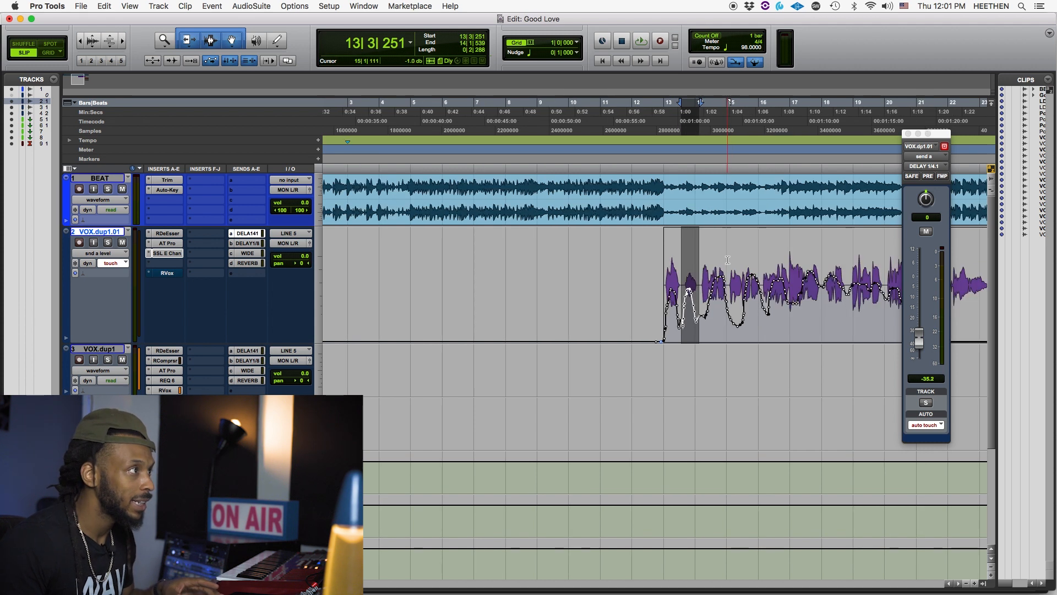
left_click(712, 257)
key("t")
left_click_drag(709, 271, 768, 261)
key("Delete")
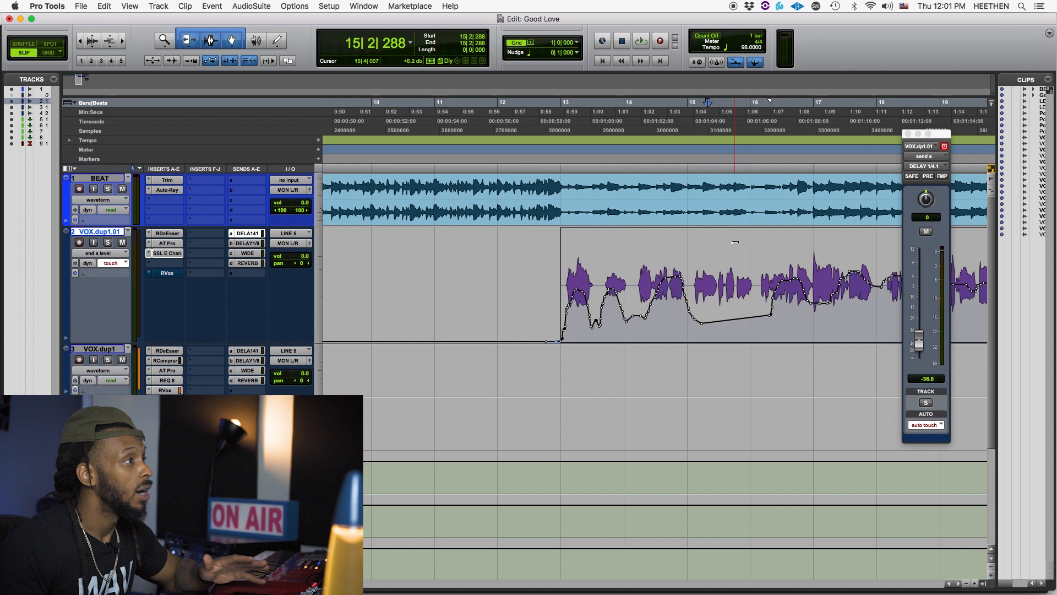
- Pull the breakpoints at both ends of the cleared phrase down to the bottom of the send level lane
left_click(737, 284)
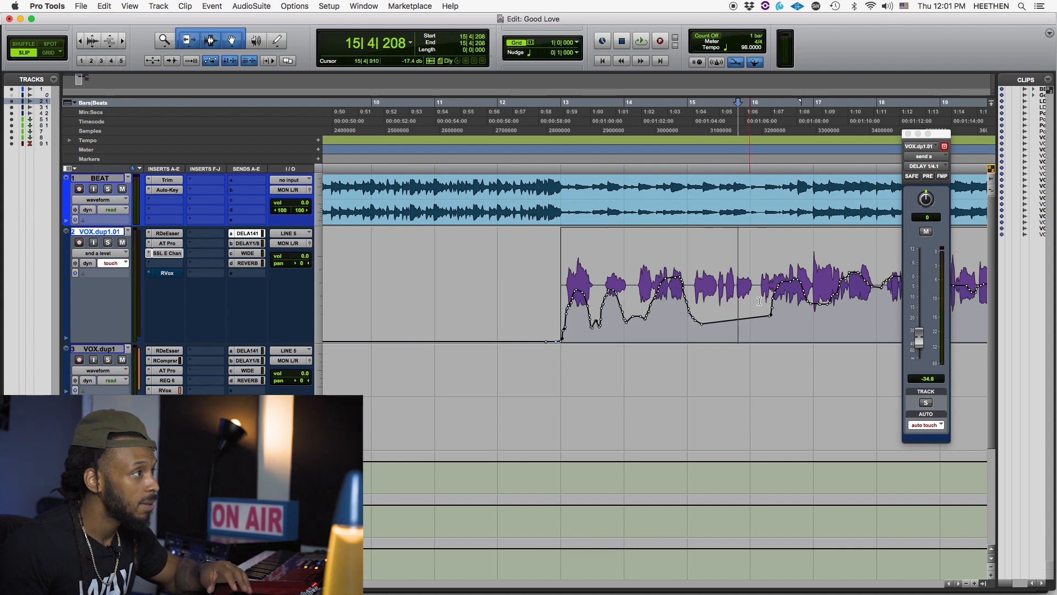
left_click_drag(770, 319, 769, 343)
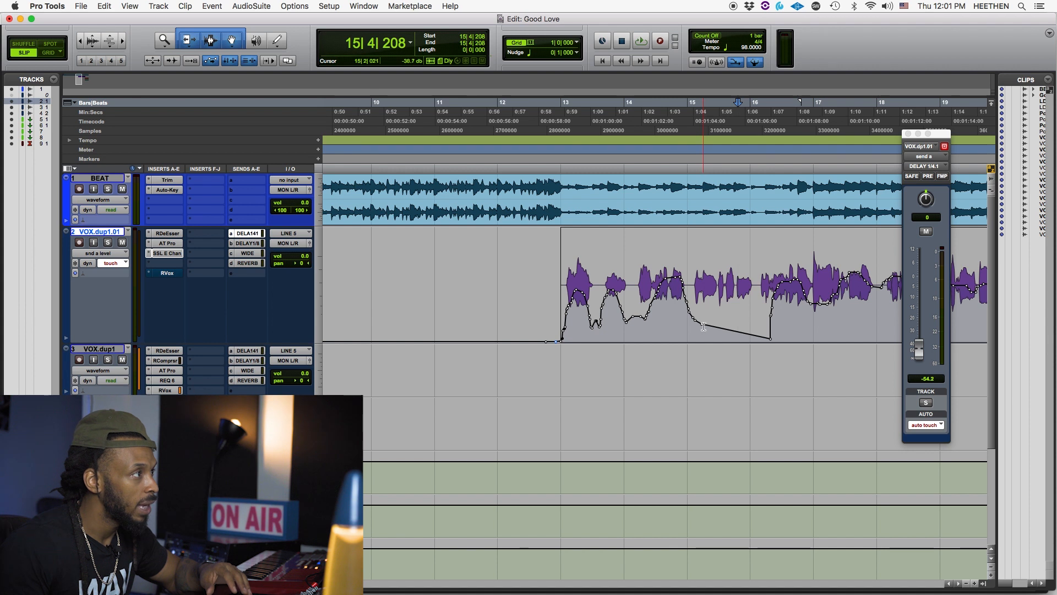
left_click_drag(705, 328, 695, 340)
left_click_drag(769, 338, 769, 341)
- Play the edited send automation from just before the vocal clip at 12|4|254
left_click(549, 306)
key("space")
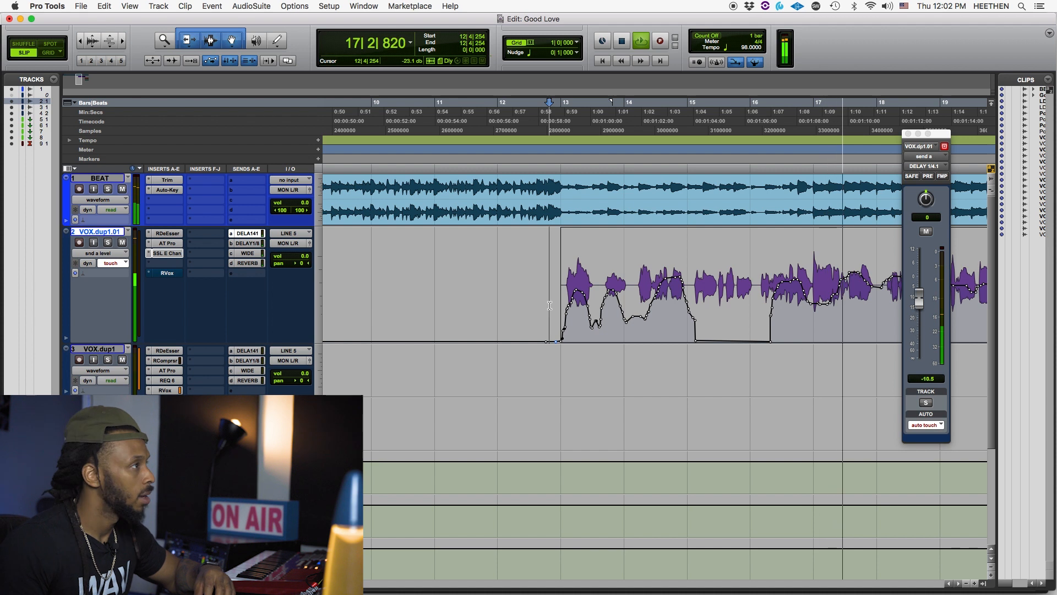
key("space")
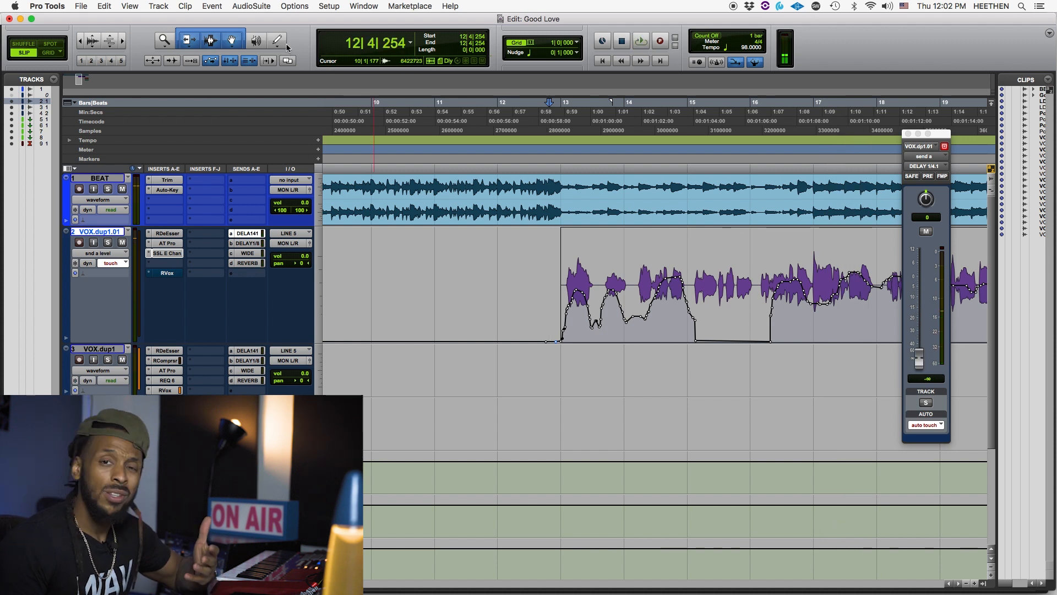
- Draw a new freehand send level curve with the Pencil tool across the vocal between bars 13 and 18
left_click(276, 42)
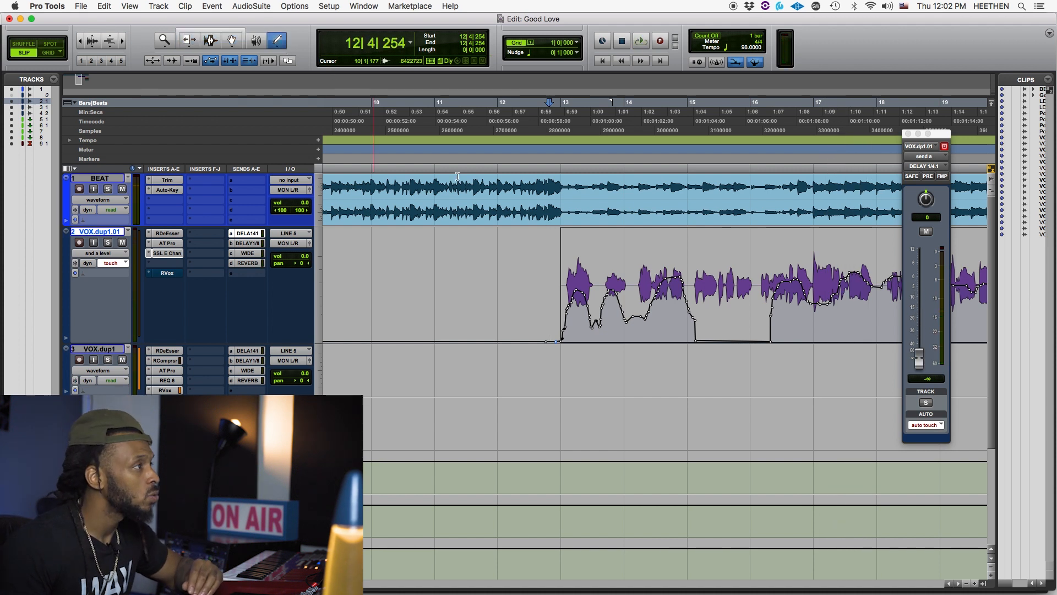
mouse_move(684, 307)
left_mouse_down()
mouse_move(879, 293)
mouse_move(834, 296)
left_mouse_up()
left_click_drag(572, 300, 695, 290)
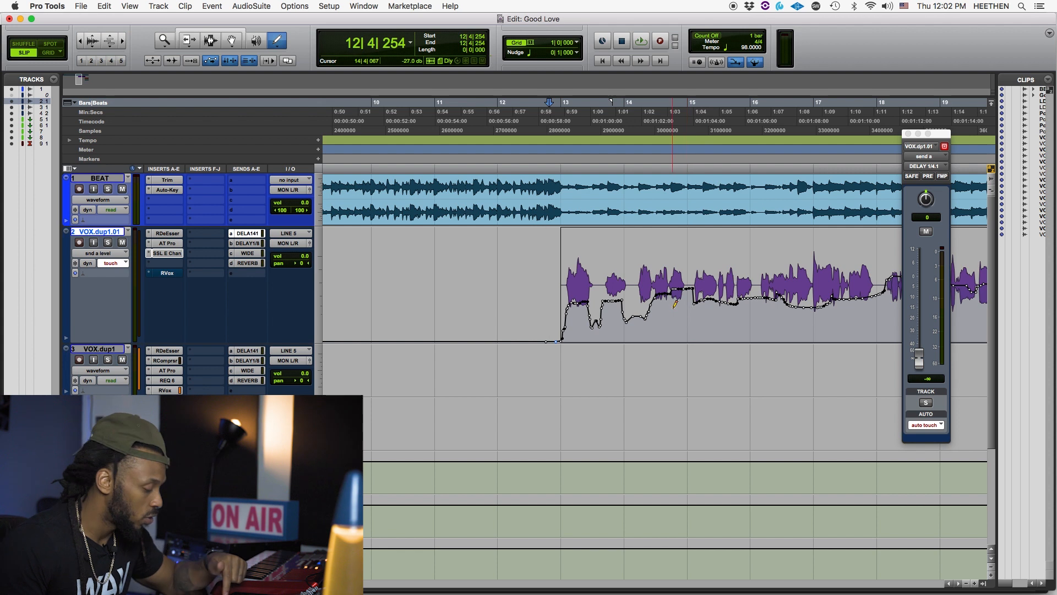
- Delete all DELAY 1/4.1 send level automation on VOX.dup1.01 from 10|3|799 to 24|4|671 with the Smart Tool
key("r")
key("r")
key("r")
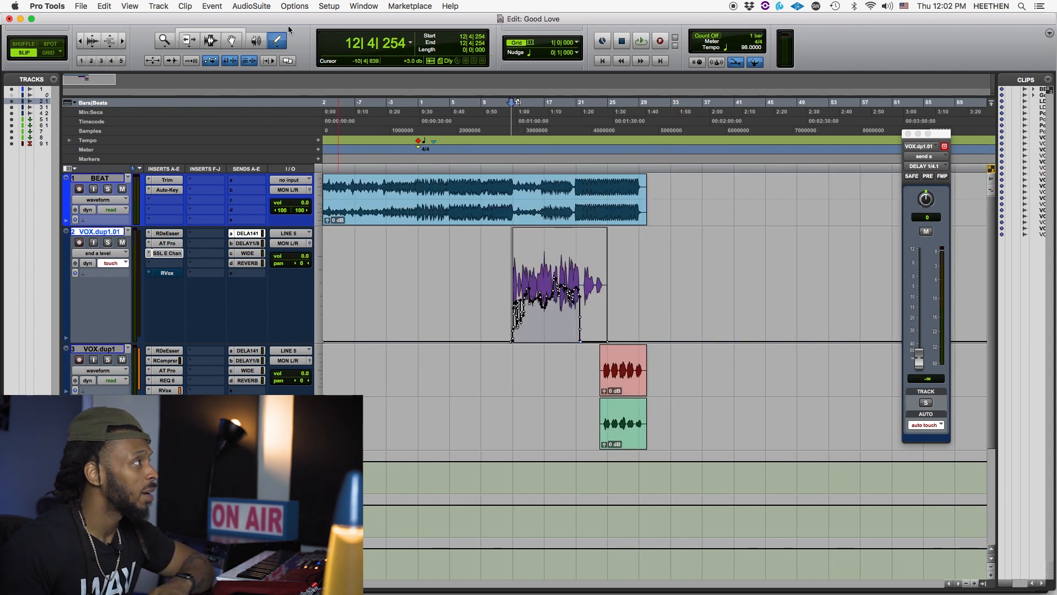
left_click(234, 34)
left_click_drag(495, 300, 607, 306)
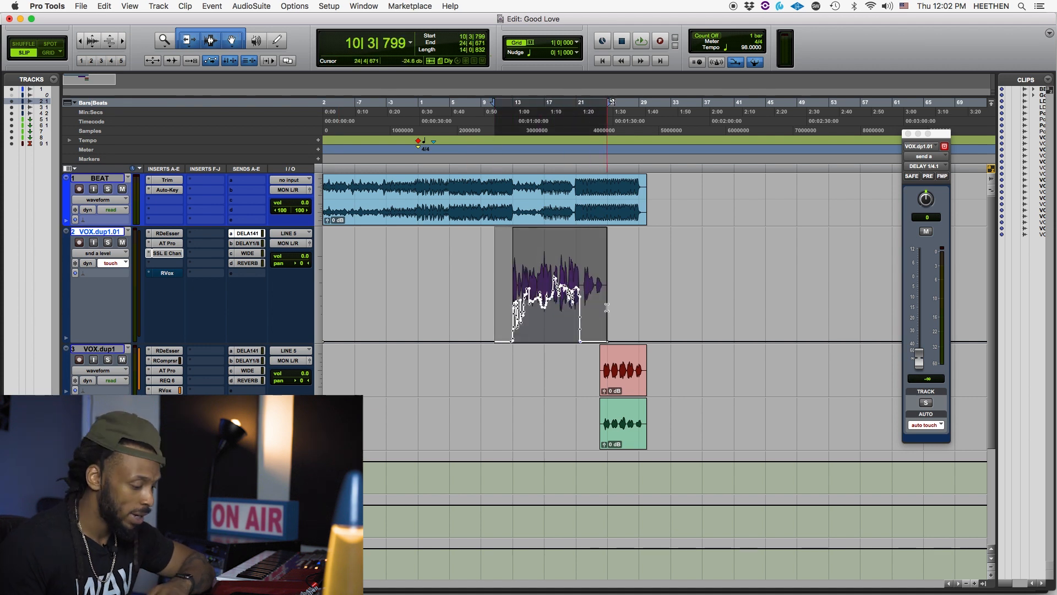
key("BackSpace")
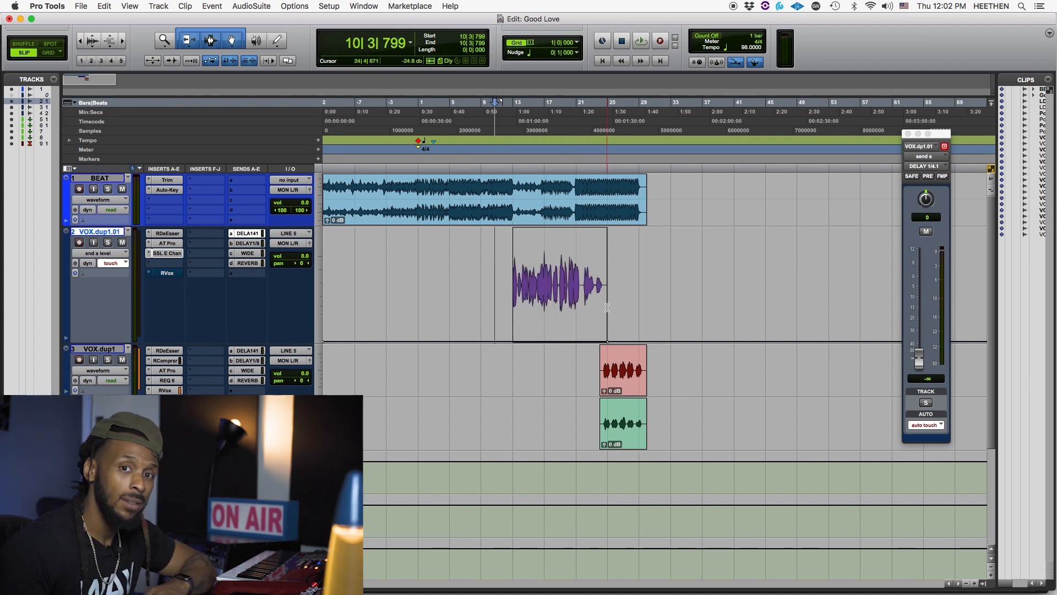
- Raise the send level to about -22.7 dB over the first vocal phrase, from 12|4|790 to 13|3|318
left_click(550, 297)
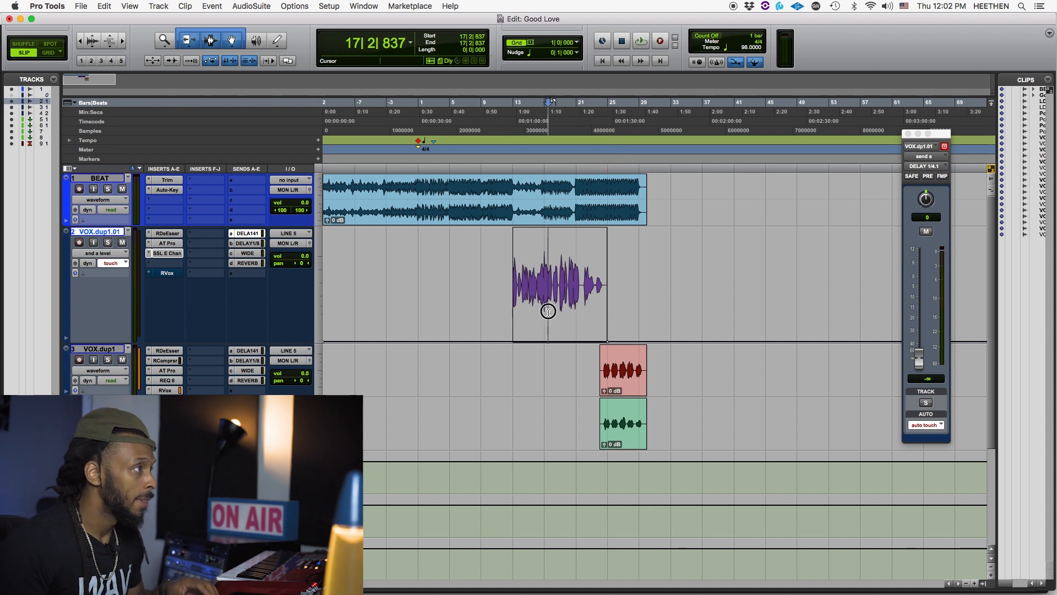
key("super+bracketright")
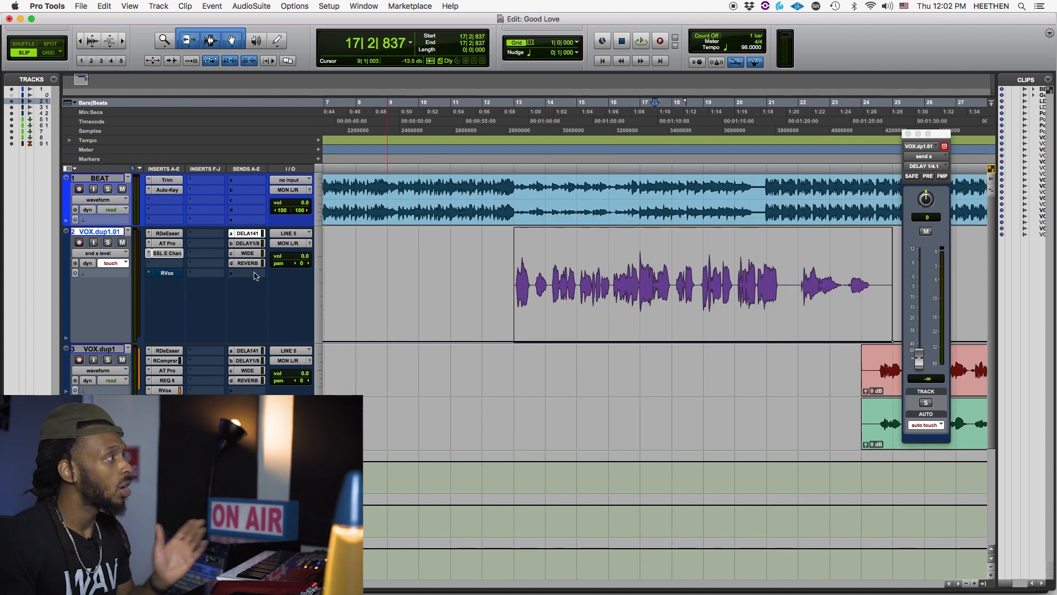
left_click(500, 304)
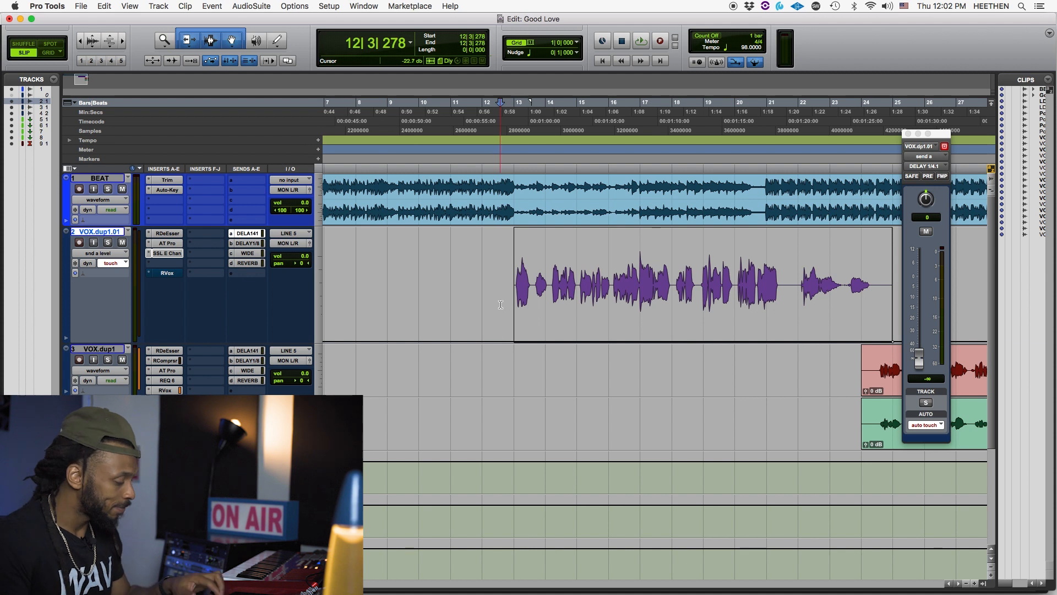
key("t")
key("r")
key("Tab")
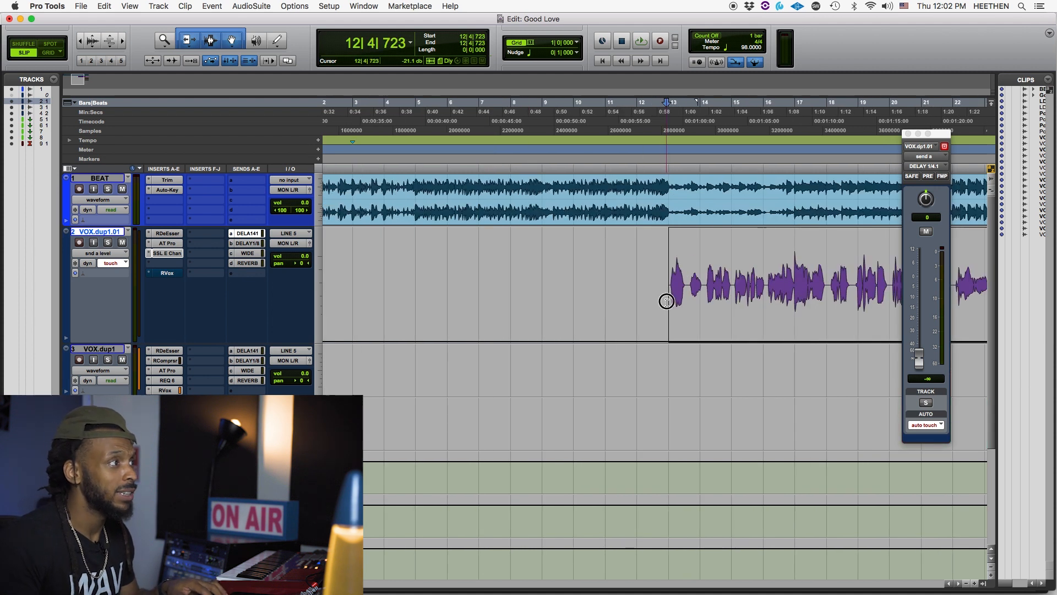
key("t")
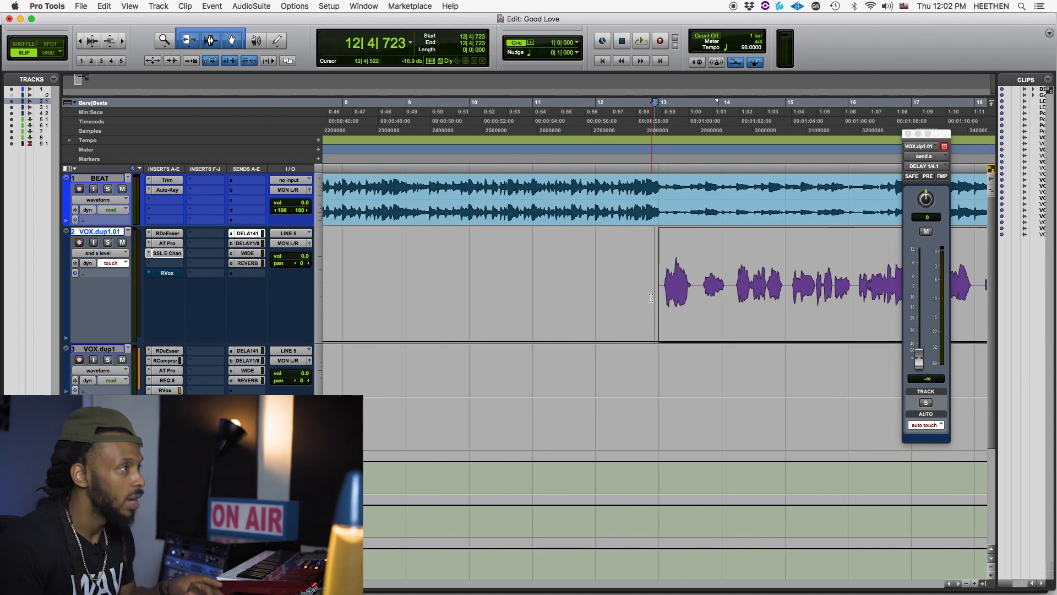
left_click_drag(650, 297, 695, 291)
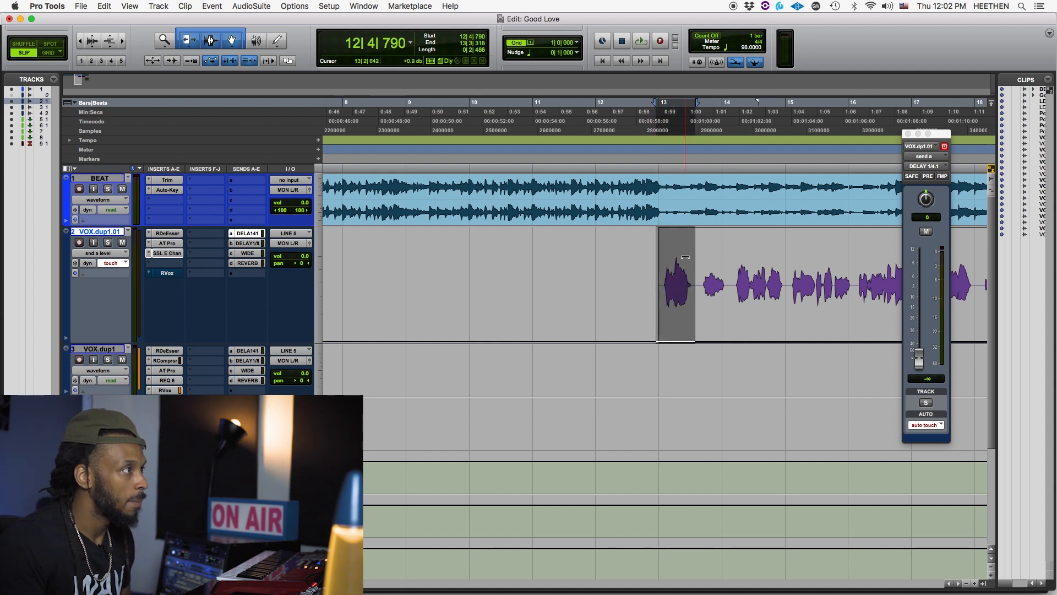
left_click_drag(685, 250, 697, 68)
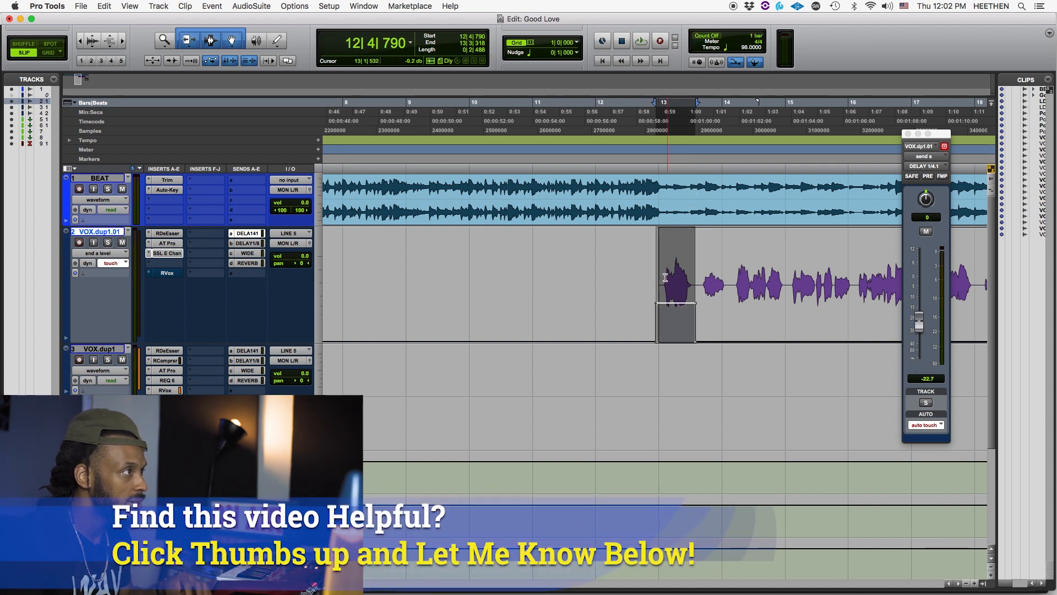
- Raise the send level to about -14.5 dB from 13|3|519 to 14|1|439 and play both phrases from 12|4|790
left_click_drag(699, 279, 729, 267)
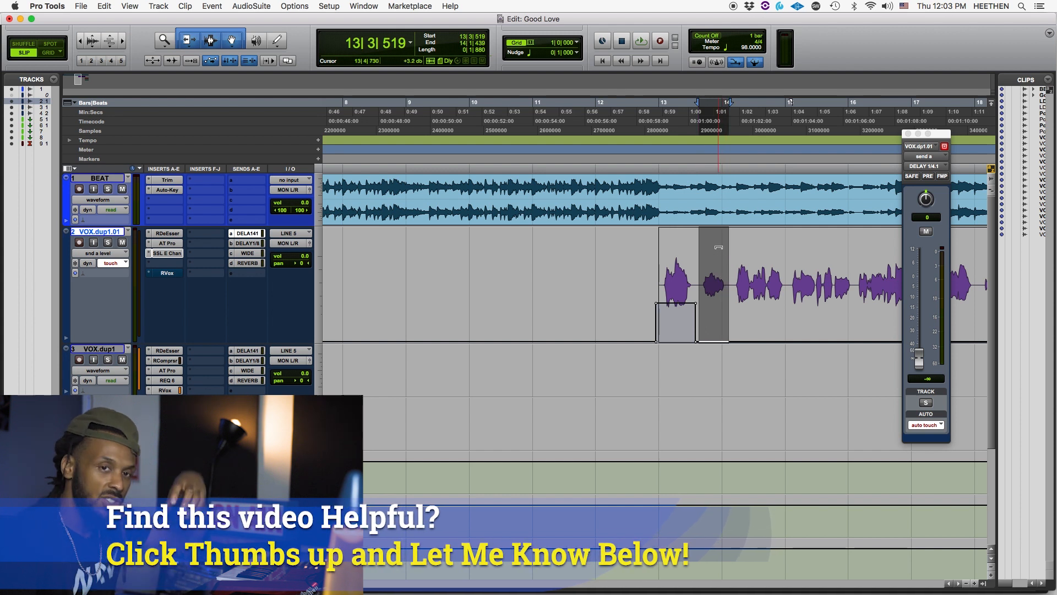
left_click_drag(718, 248, 732, 59)
left_click(656, 276)
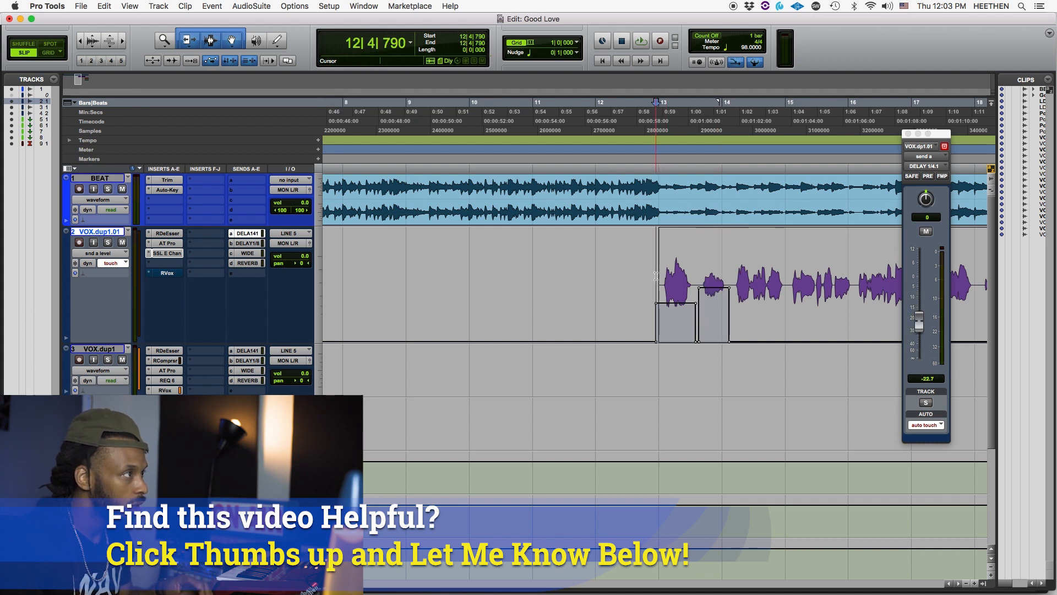
key("space")
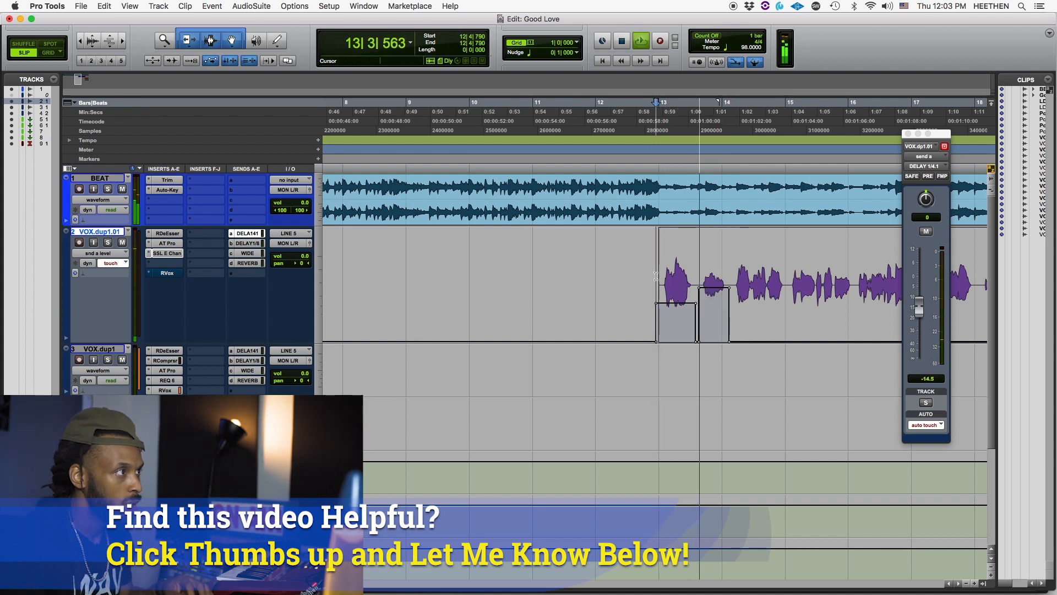
key("space")
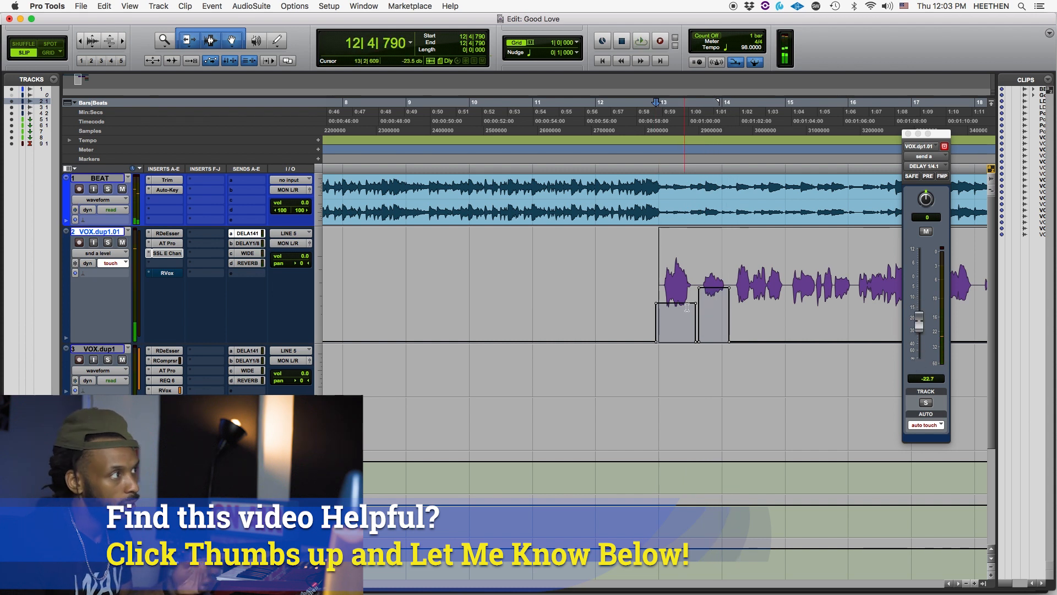
- Delete the send level automation over the first two vocal phrases, from 12|3|345 to 14|2|582
left_click_drag(634, 301, 747, 302)
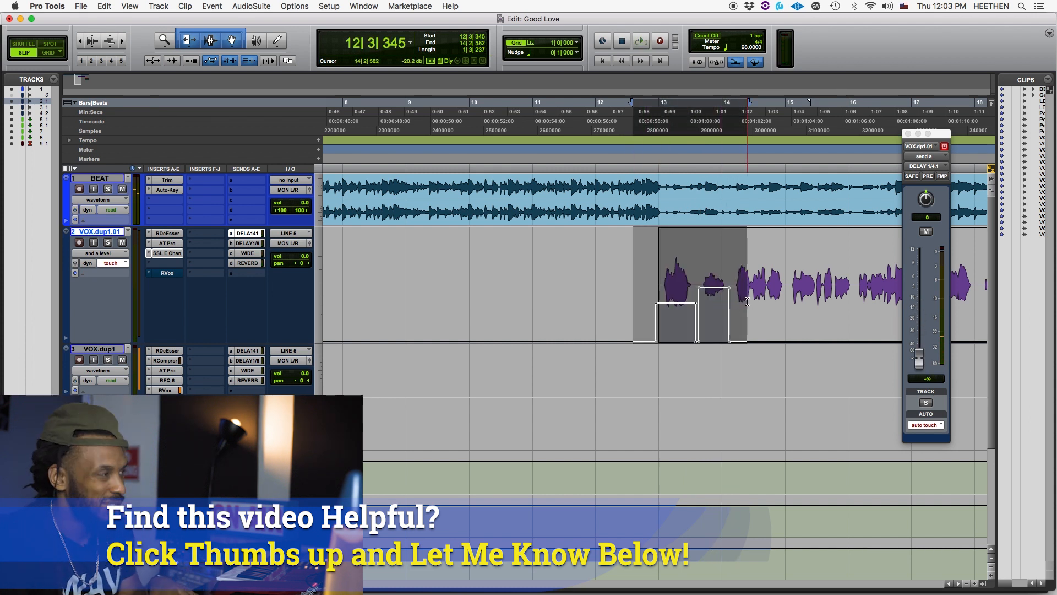
key("Delete")
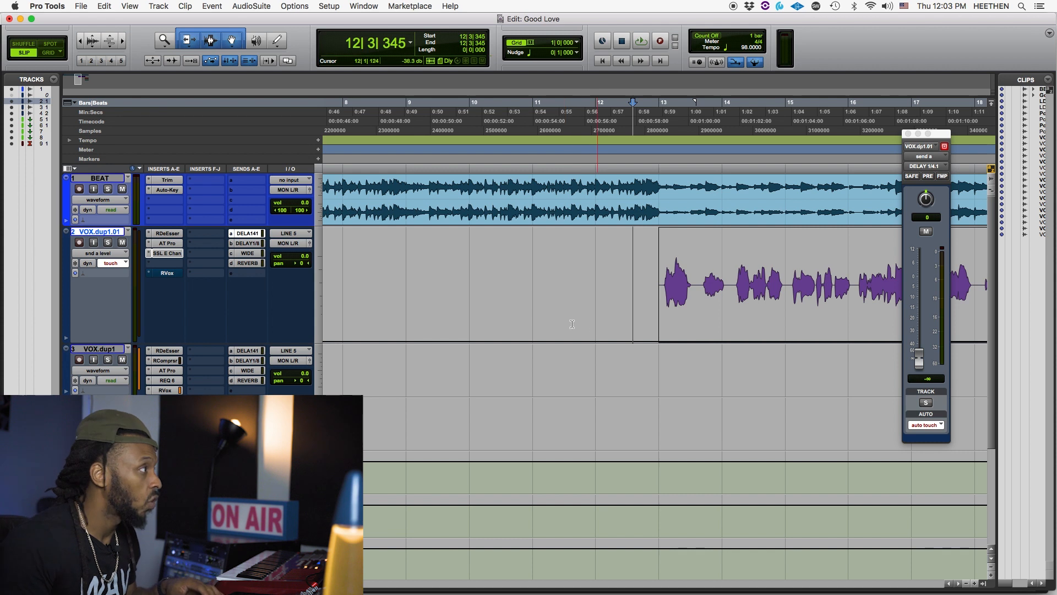
key("super+bracketleft")
key("super+bracketright")
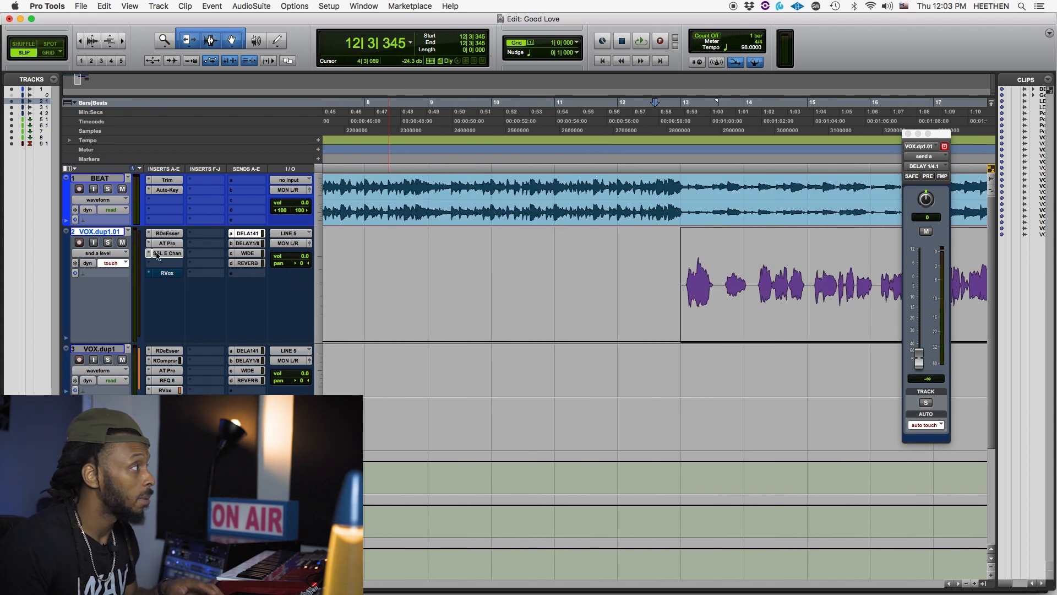
- Show mute automation on VOX.dup1.01 and mute the second vocal phrase from 13|3|452 to 14|1|673
left_click(102, 258)
left_click(97, 205)
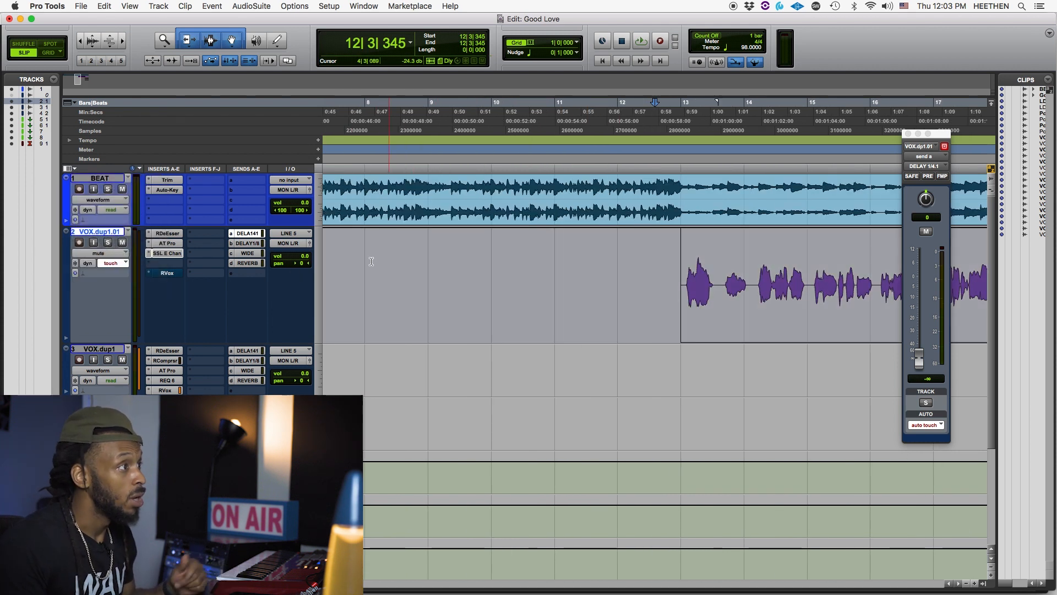
left_click_drag(718, 298, 751, 292)
left_click(722, 272)
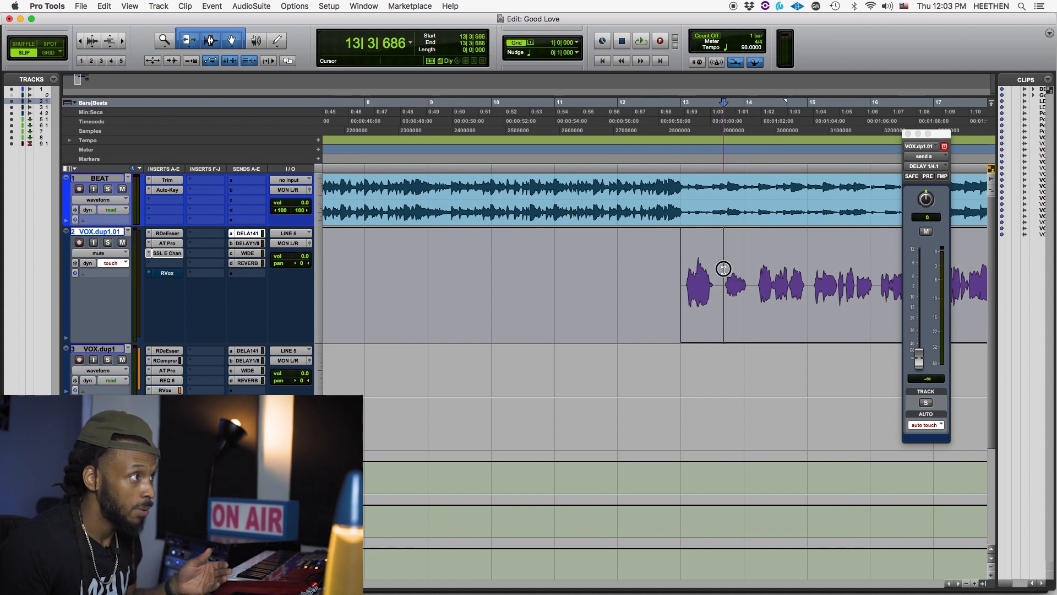
left_click_drag(720, 270, 755, 259)
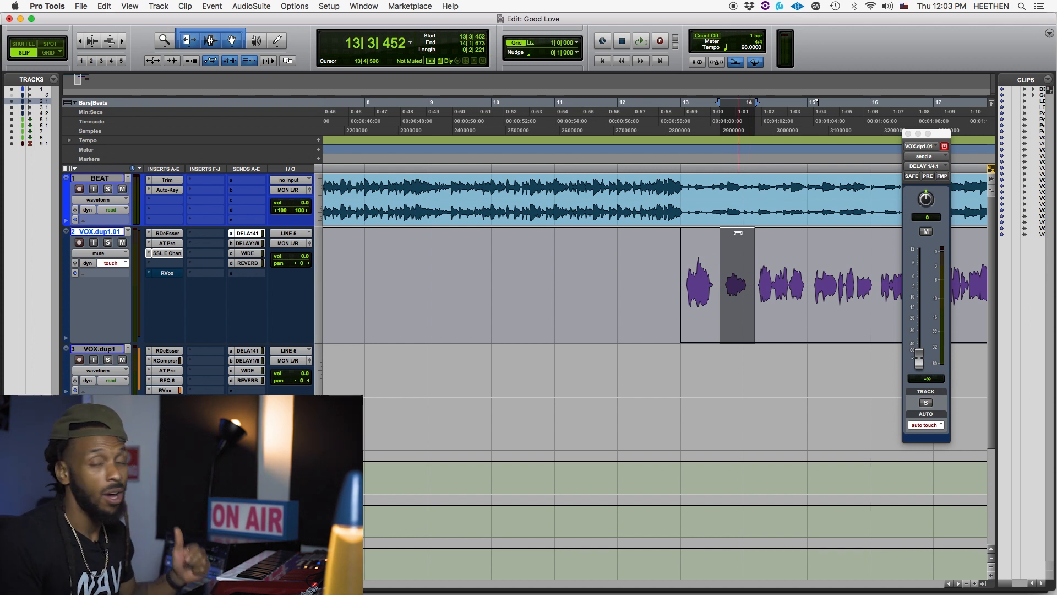
left_click_drag(737, 233, 733, 344)
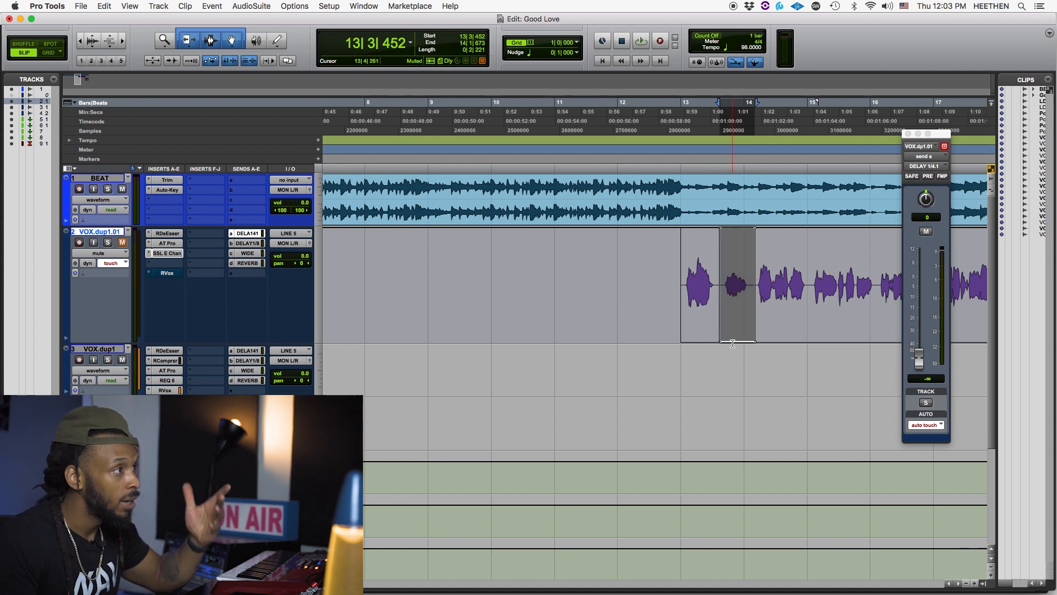
- Play the vocal from 12|4|121 through the muted second phrase to hear the mute automation
left_click(685, 283)
left_click(668, 283)
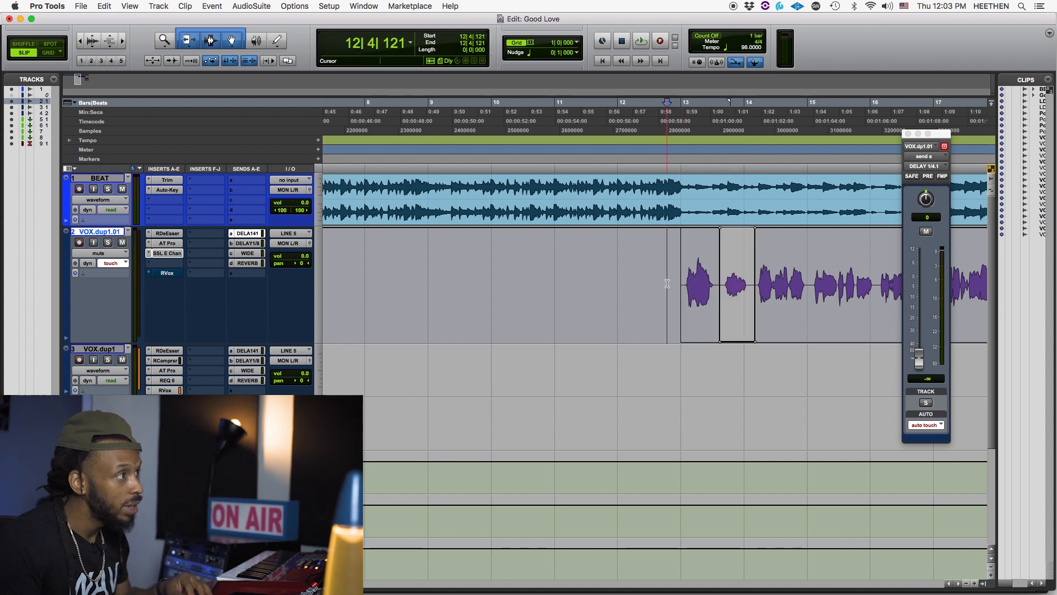
key("space")
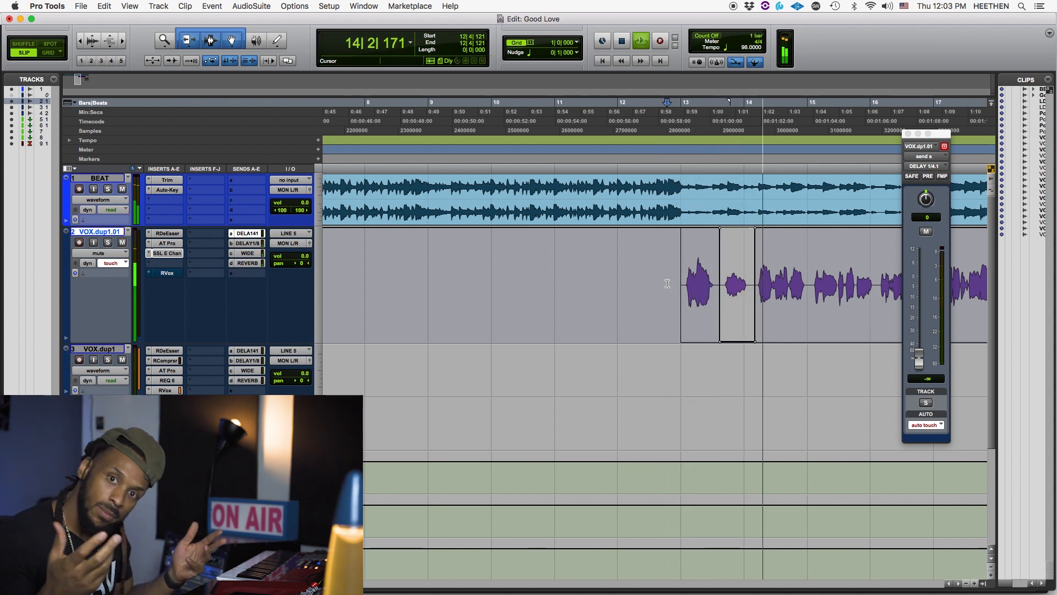
key("space")
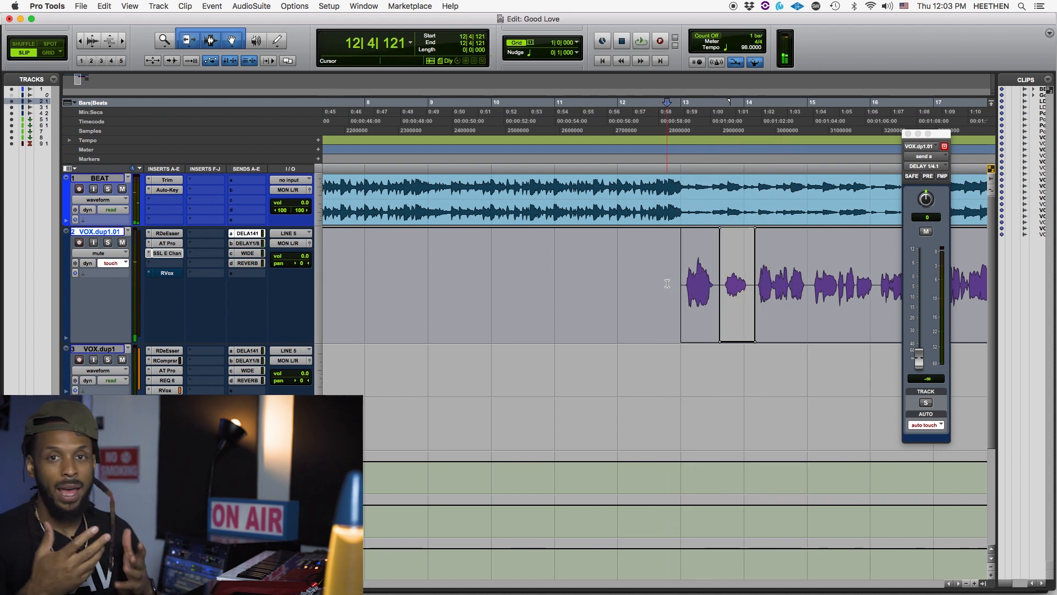
- Delete the mute automation around the second vocal phrase and play briefly from 12|3|111
left_click_drag(781, 265, 651, 268)
left_click(651, 268)
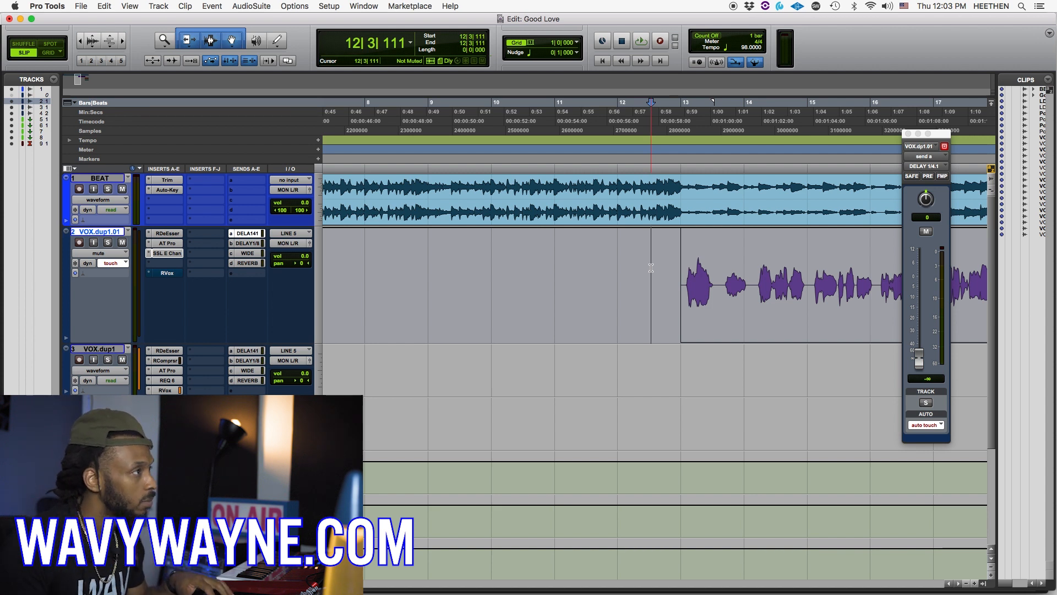
key("r")
key("r")
key("r")
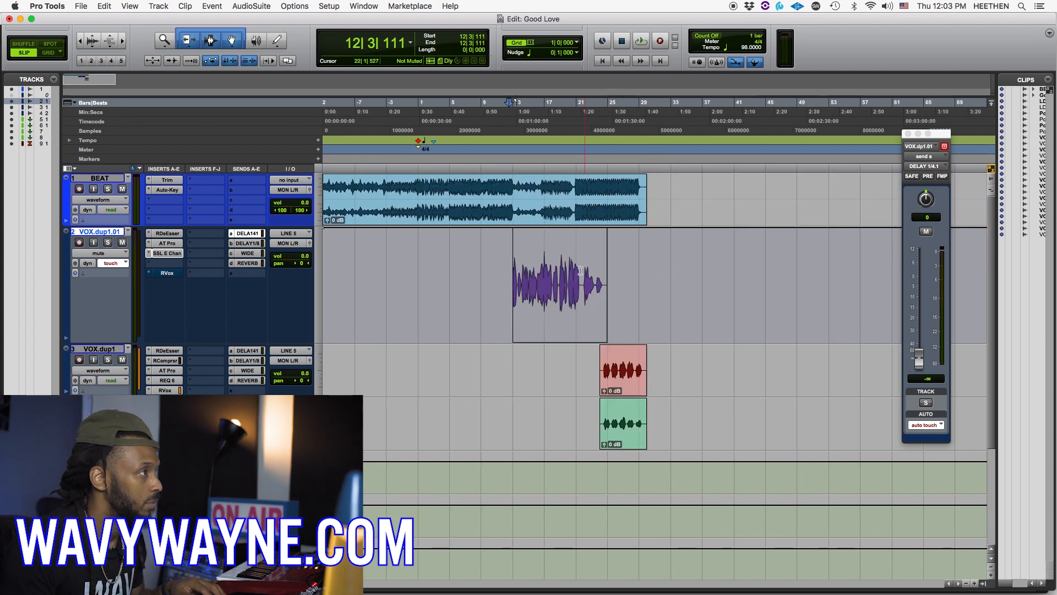
key("space")
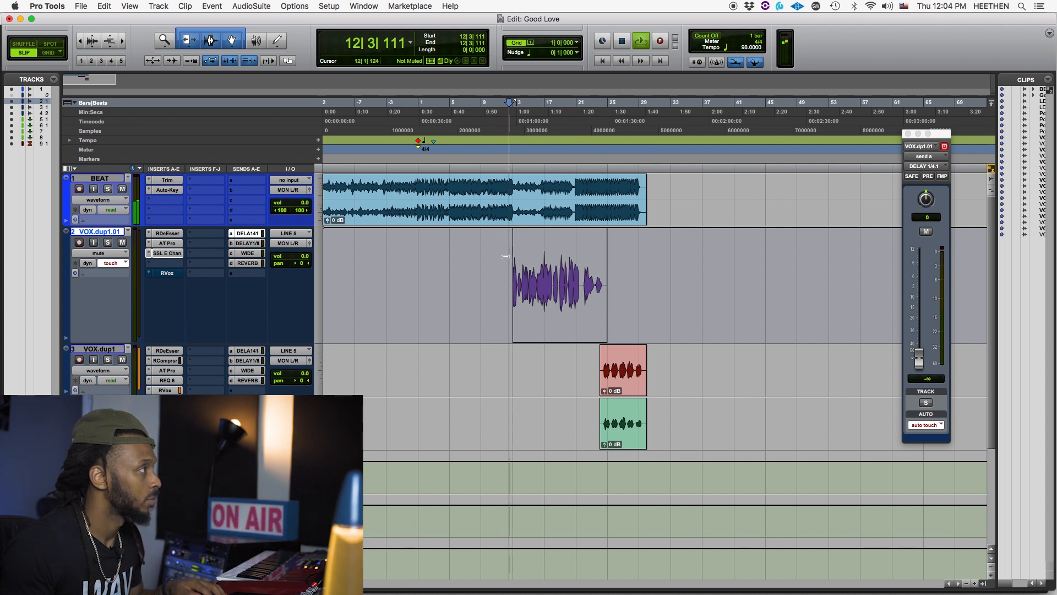
key("space")
- Set the playback start to 11|4|816 and show the DELAY 1/4.1 send level automation on VOX.dup1.01
left_click(504, 280)
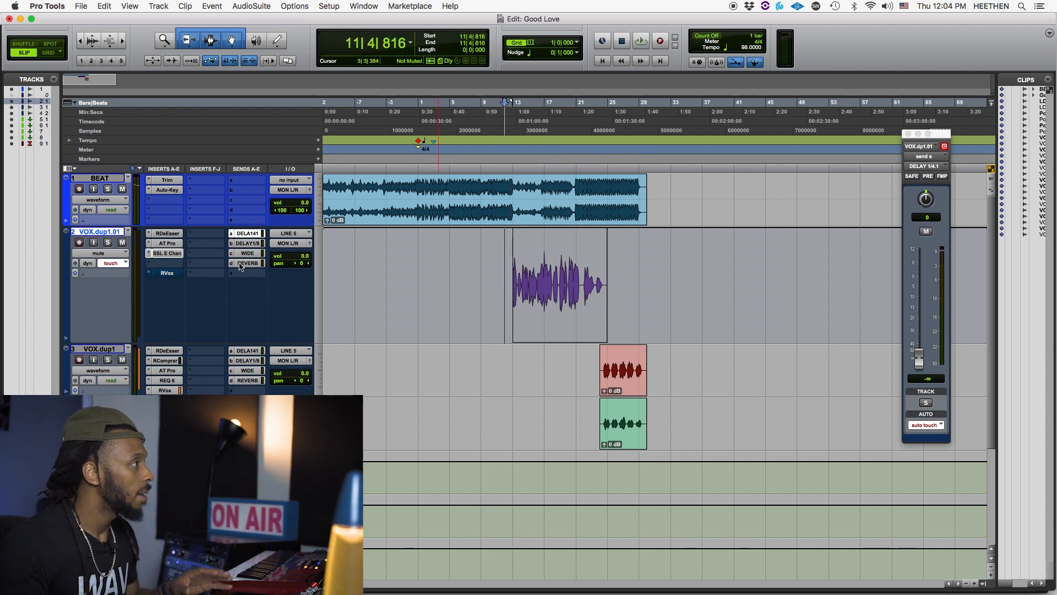
left_click(253, 233)
left_click(255, 235)
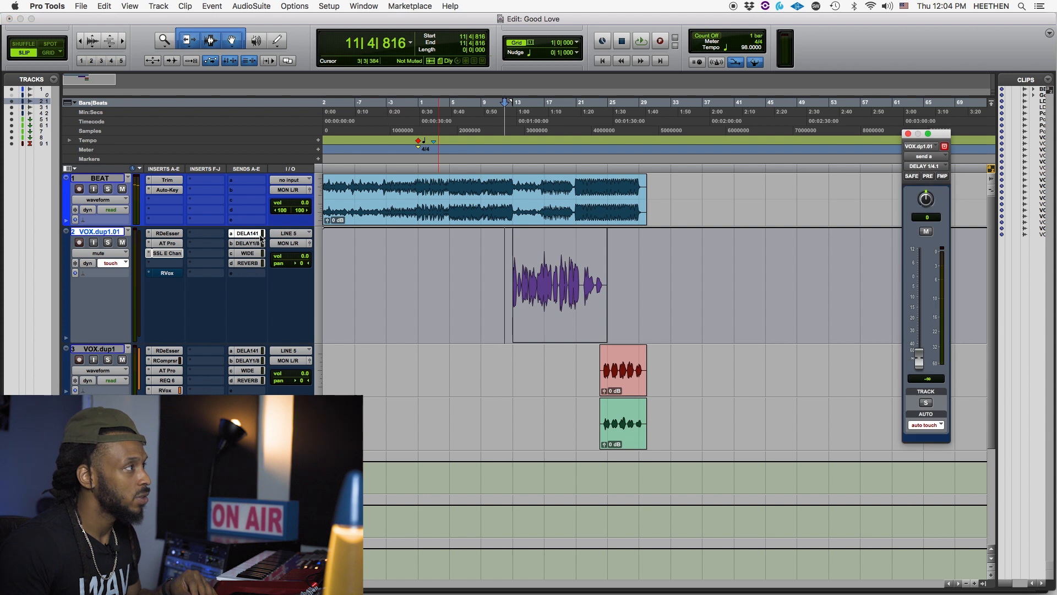
left_click(106, 254)
mouse_move(117, 273)
left_click(167, 274)
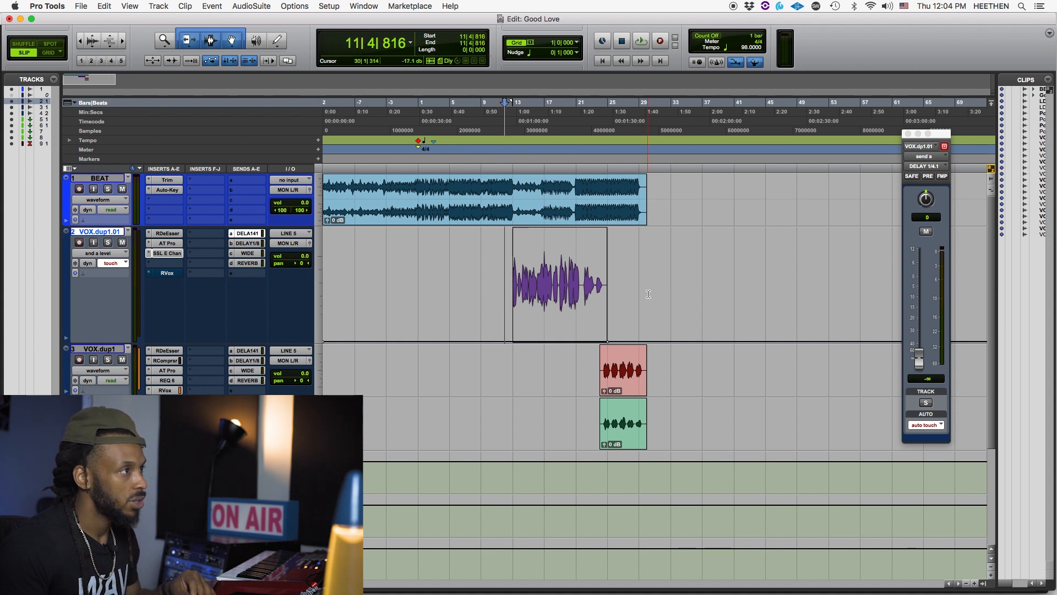
- Record DELAY 1/4.1 send fader moves in touch mode across the vocal, playing from 11|4|816
key("space")
key("t")
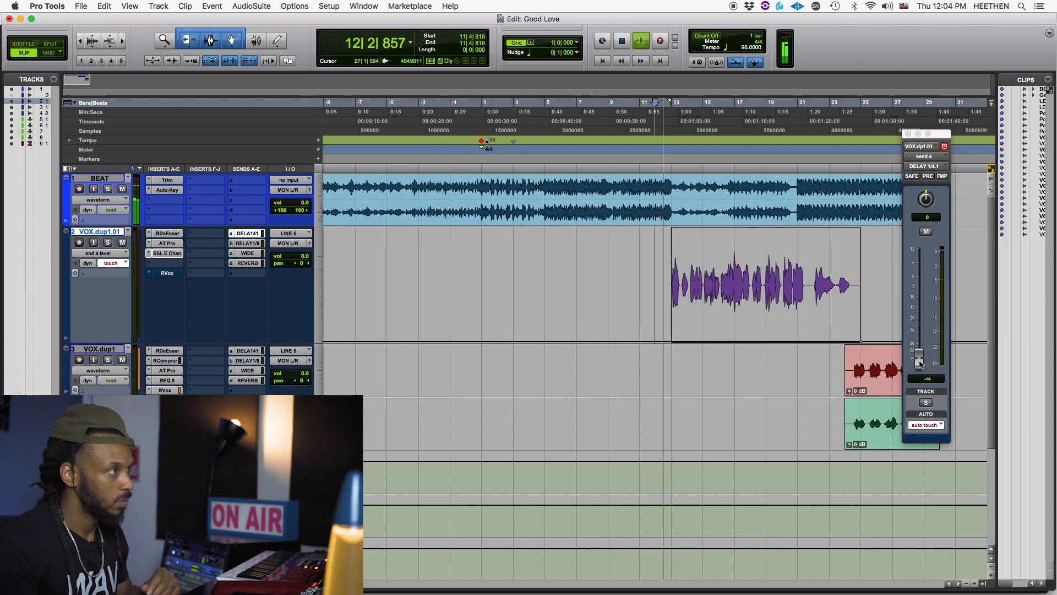
left_click_drag(921, 363, 920, 305)
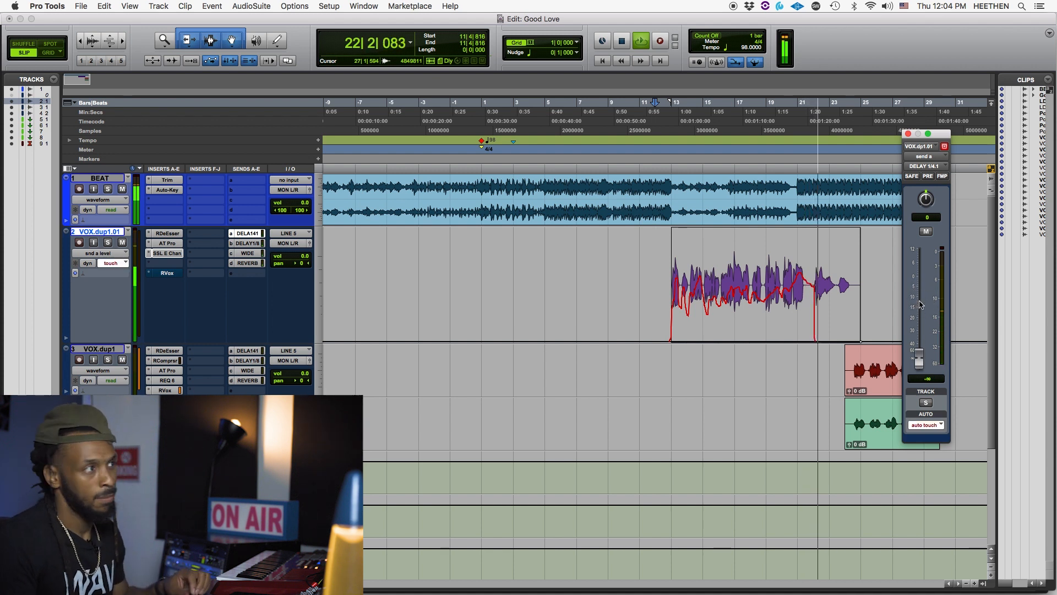
left_click_drag(920, 359, 918, 348)
key("space")
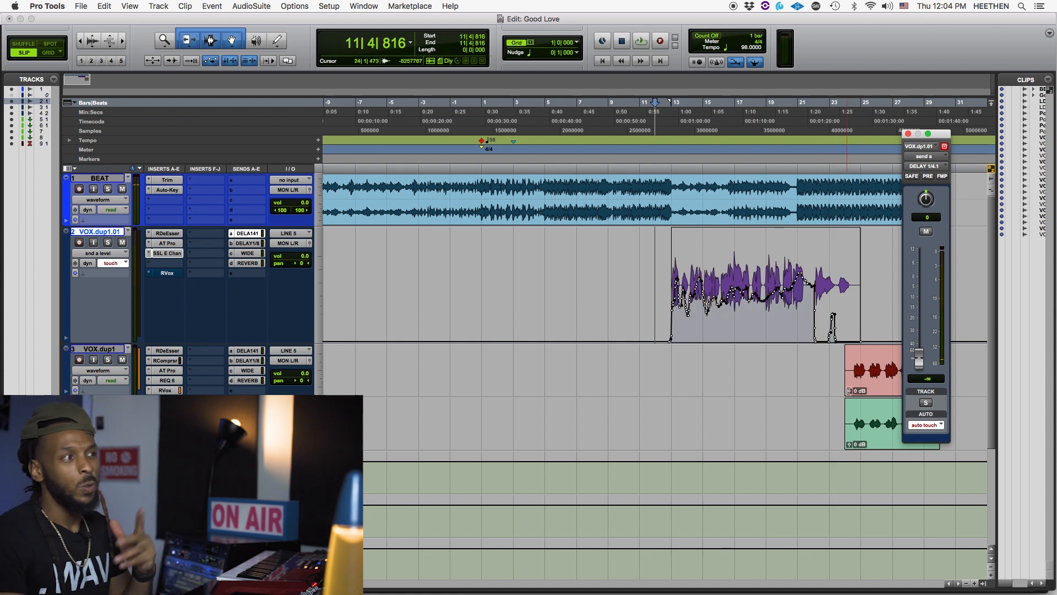
- Switch VOX.dup1.01 to read automation mode and play the recorded send moves from 20|1|178
left_click(925, 425)
left_click(917, 416)
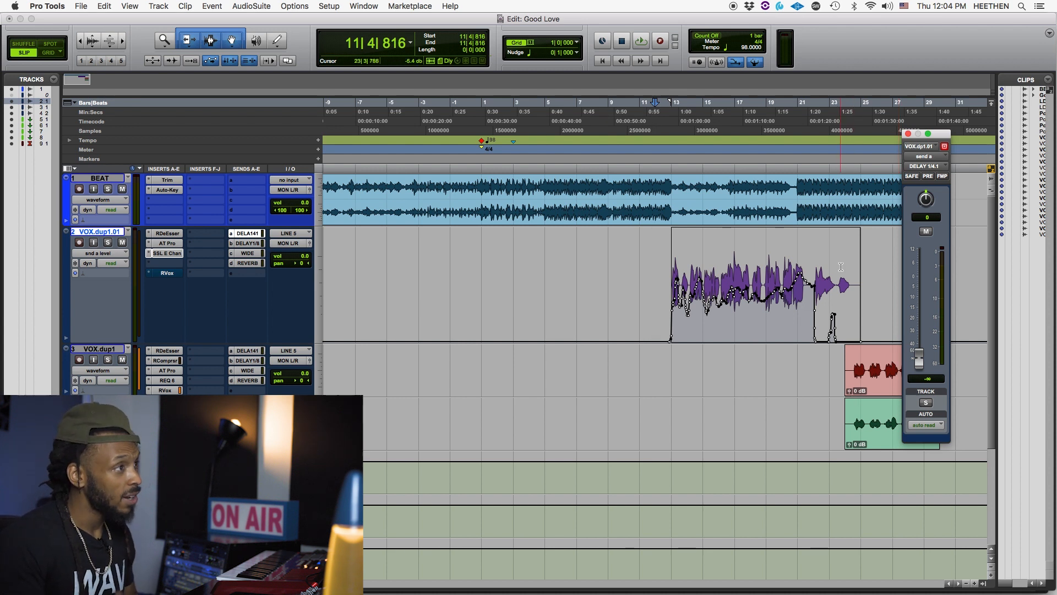
left_click(783, 272)
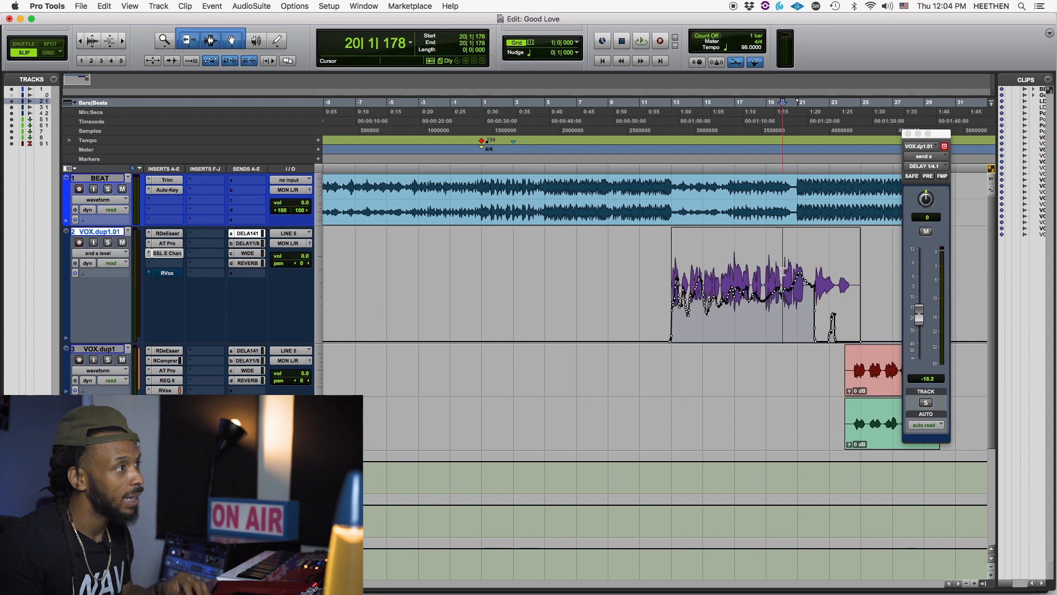
key("space")
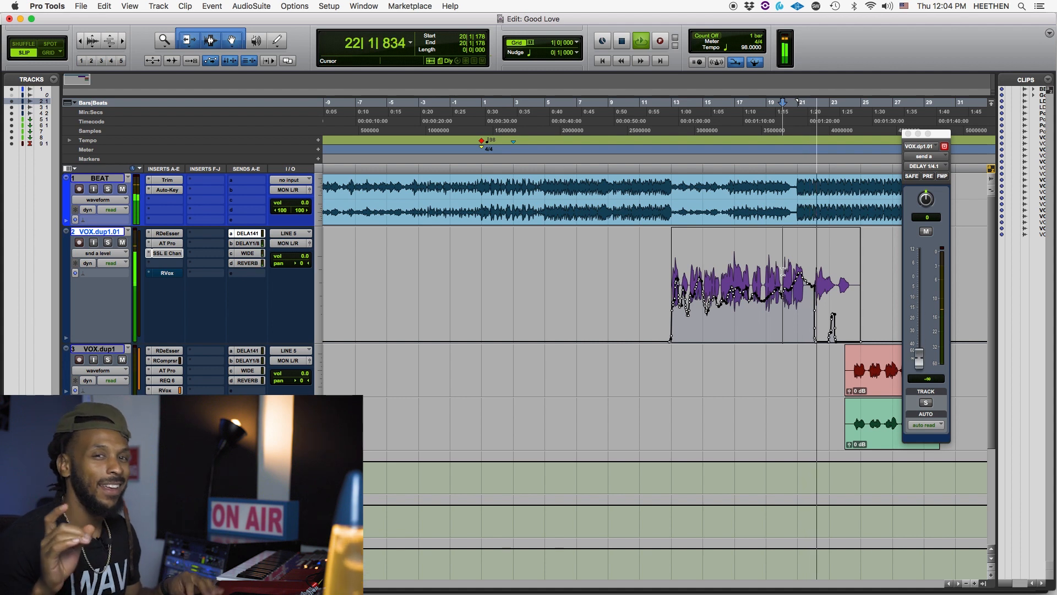
key("space")
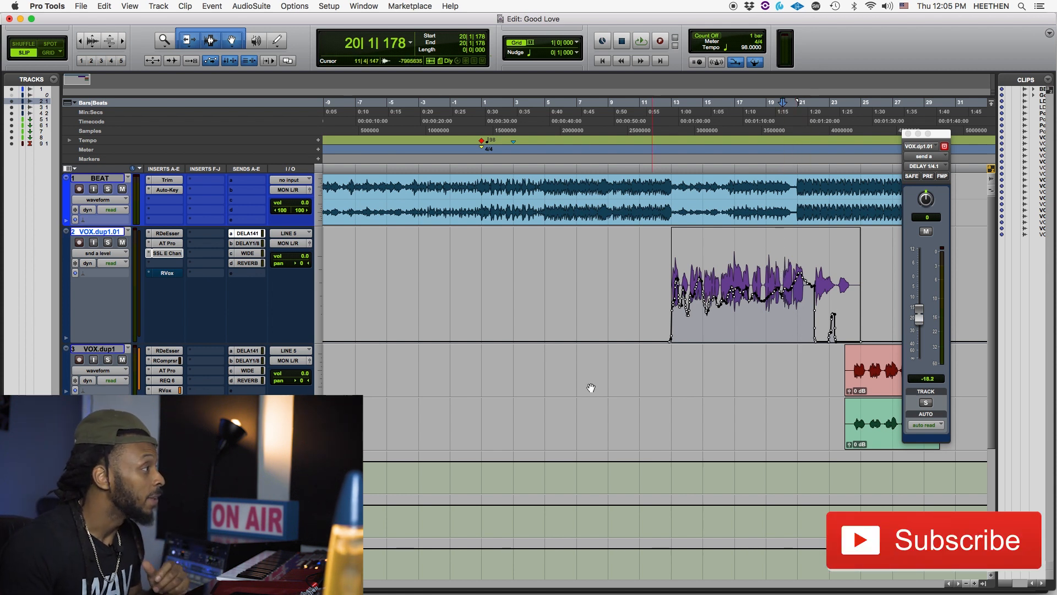
- Open the H-Delay plug-in on the DELAY 1/4 track and reposition its window
left_click(99, 456)
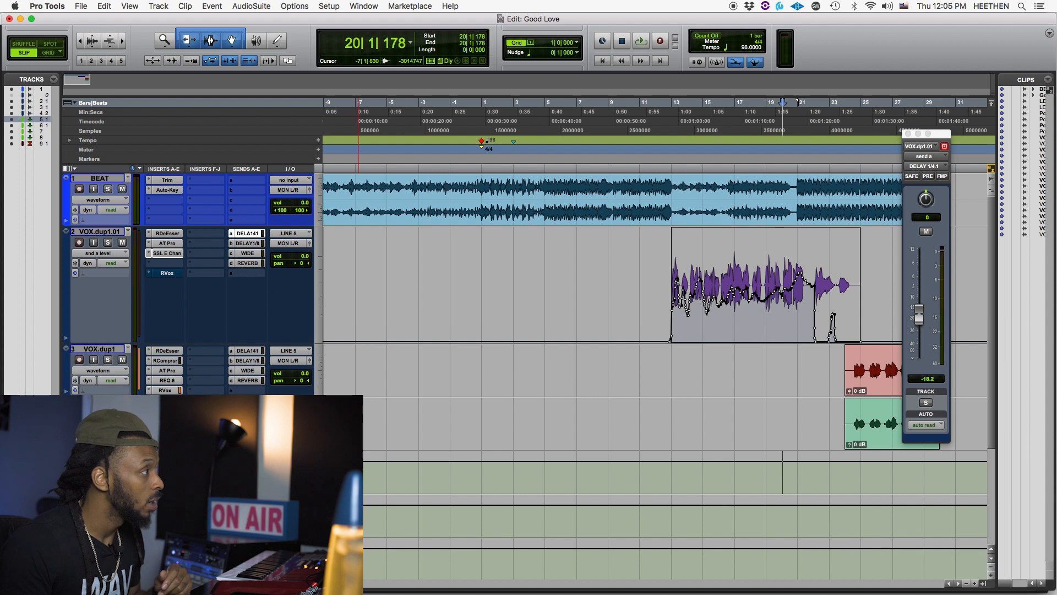
left_click(166, 467)
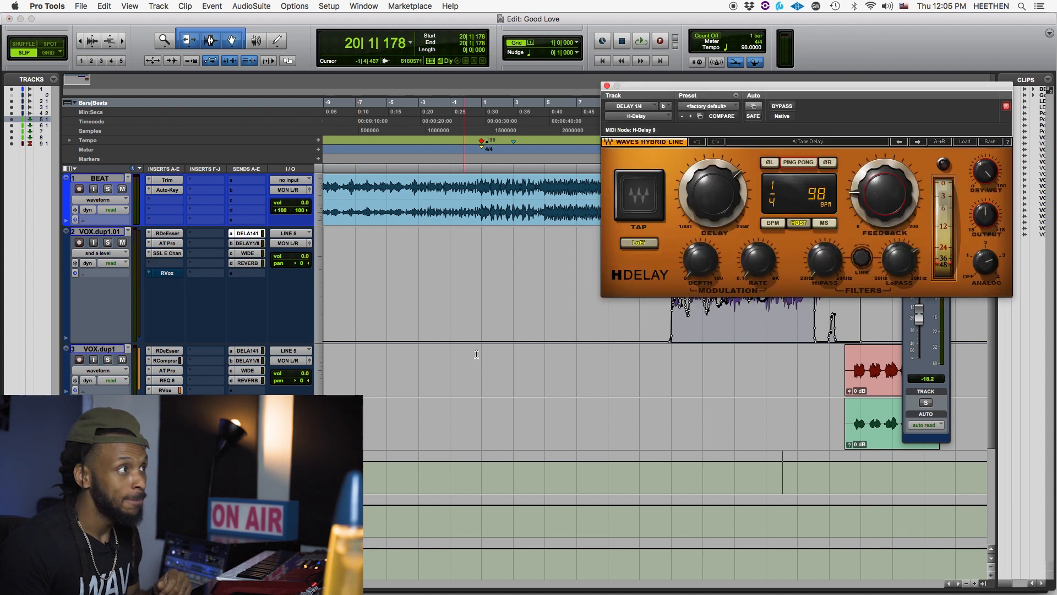
left_click_drag(798, 87, 739, 83)
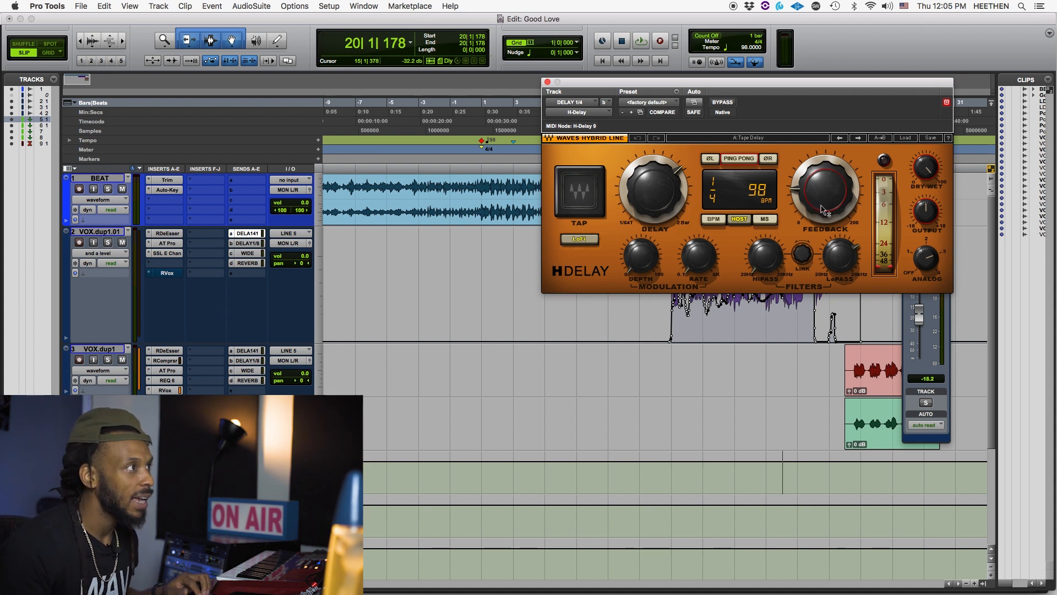
- Enable automation for H-Delay's Feedback parameter and review the Plug-In Automation parameter lists without changing them
right_click(826, 197)
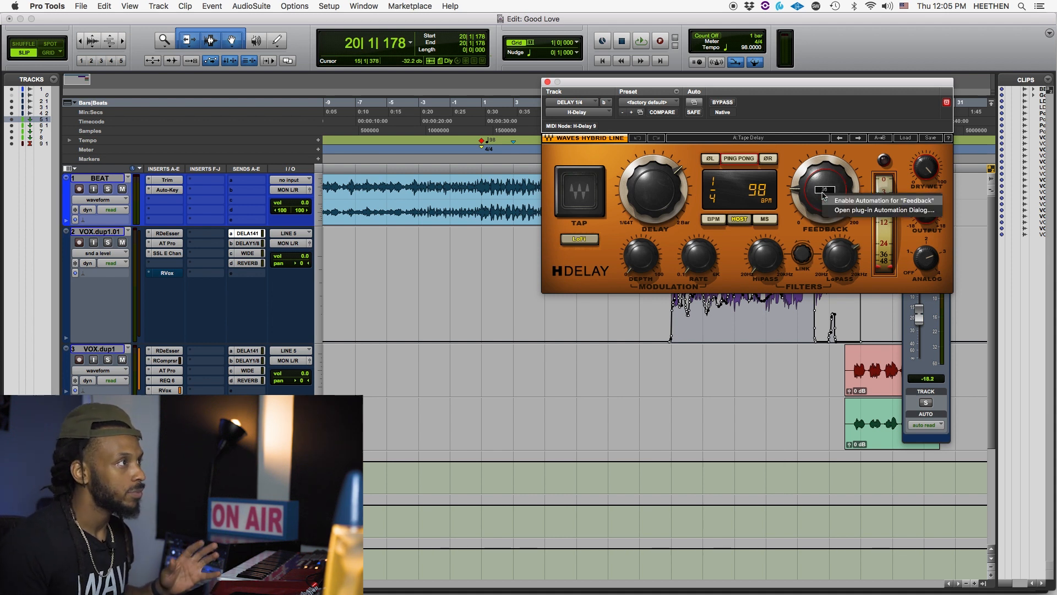
left_click(864, 200)
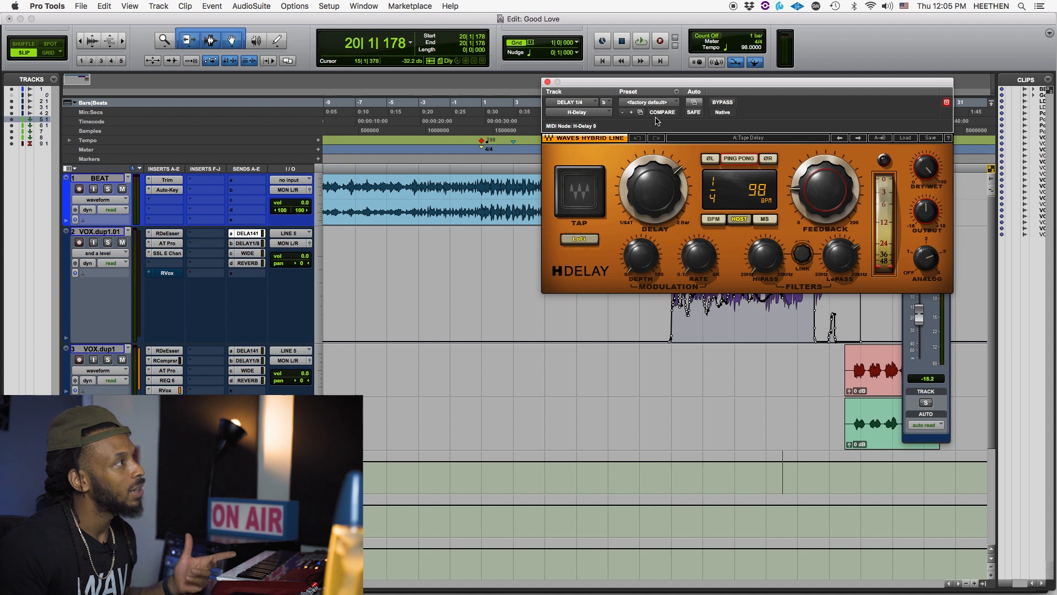
left_click(694, 103)
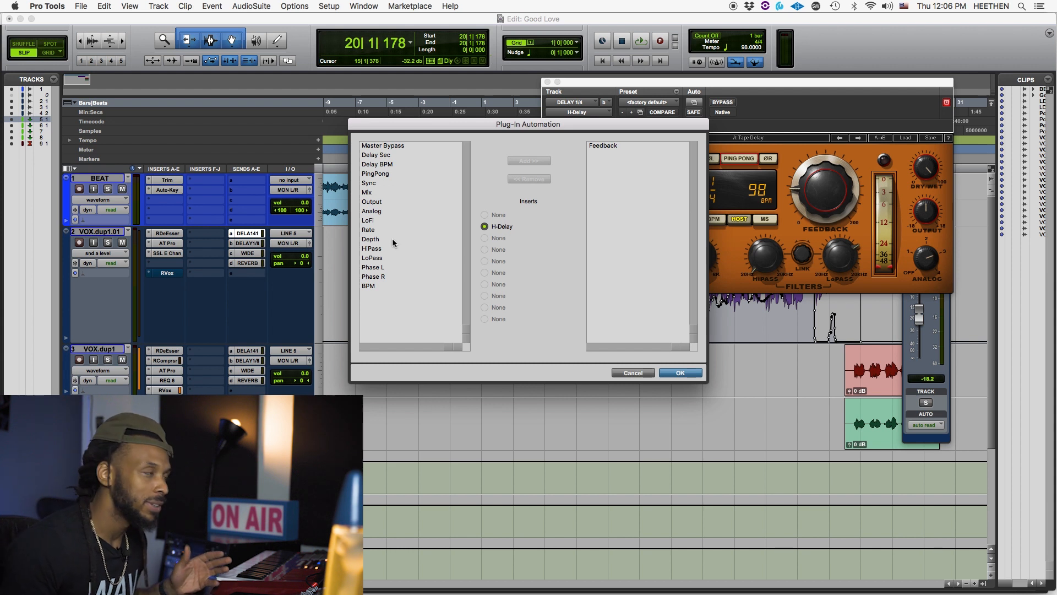
left_click(634, 372)
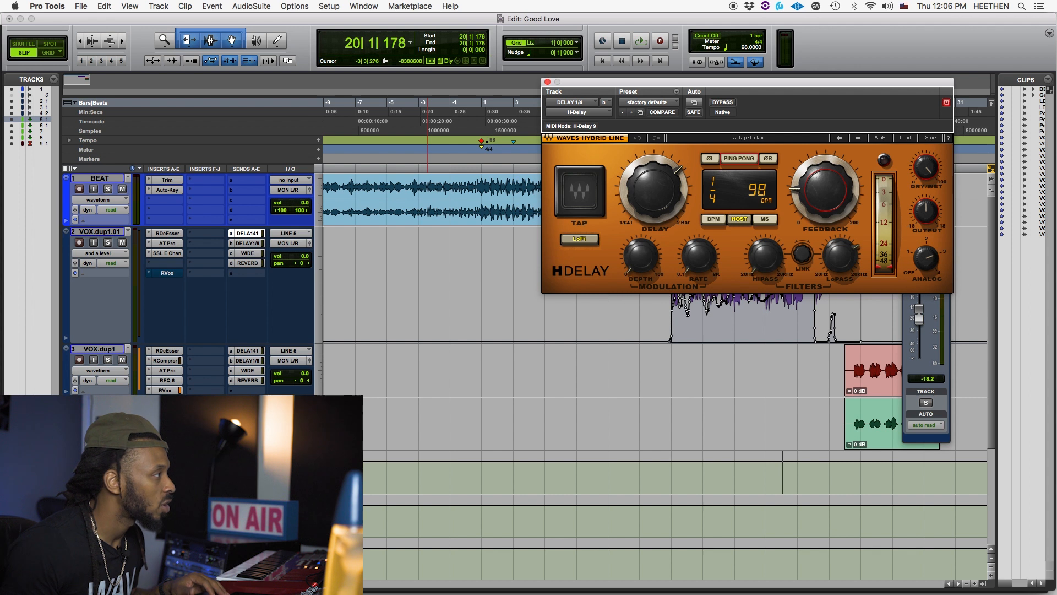
- Move the H-Delay window clear of the vocal clip, and adjust its Feedback control while playing from 18|1|232
left_click_drag(193, 493, 193, 525)
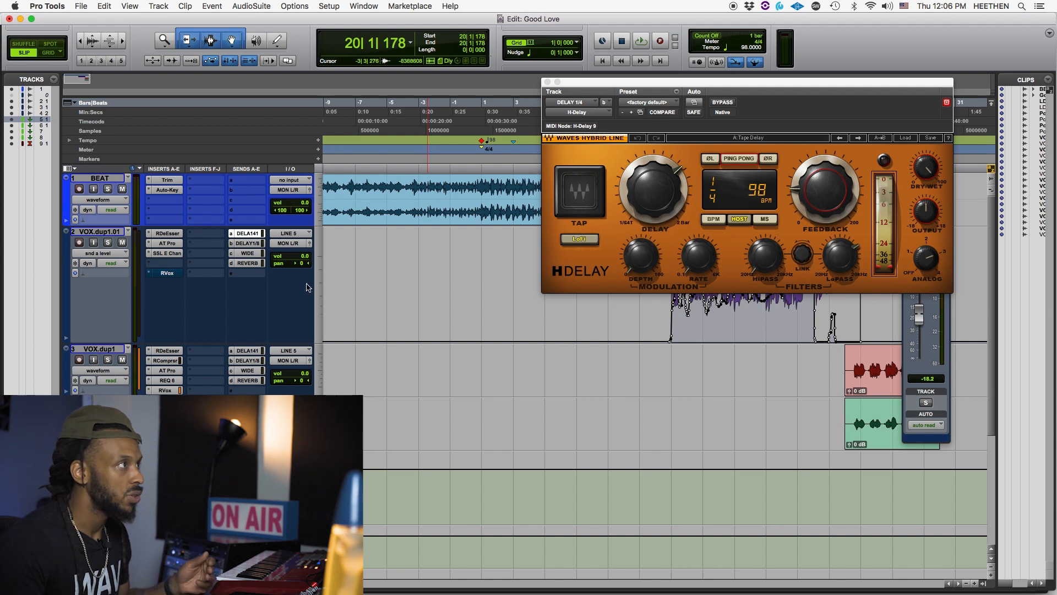
left_click_drag(609, 84, 253, 74)
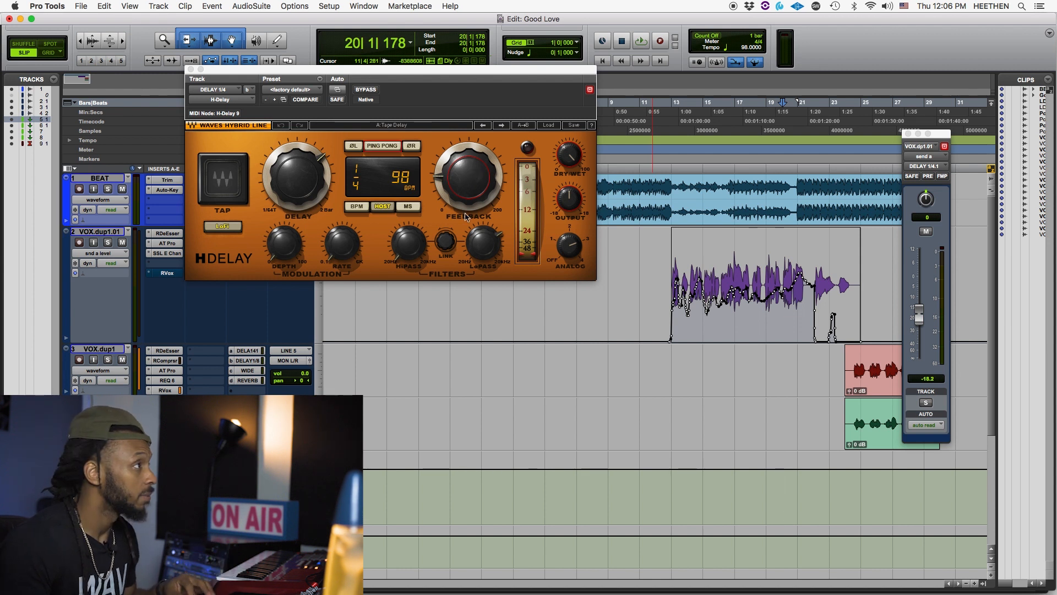
key("space")
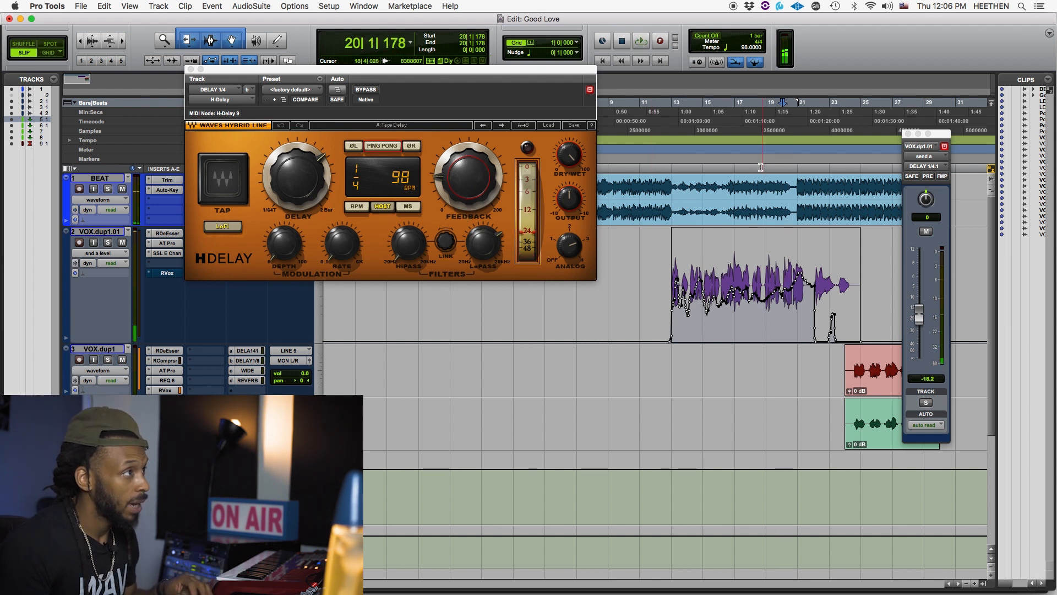
left_click(752, 171)
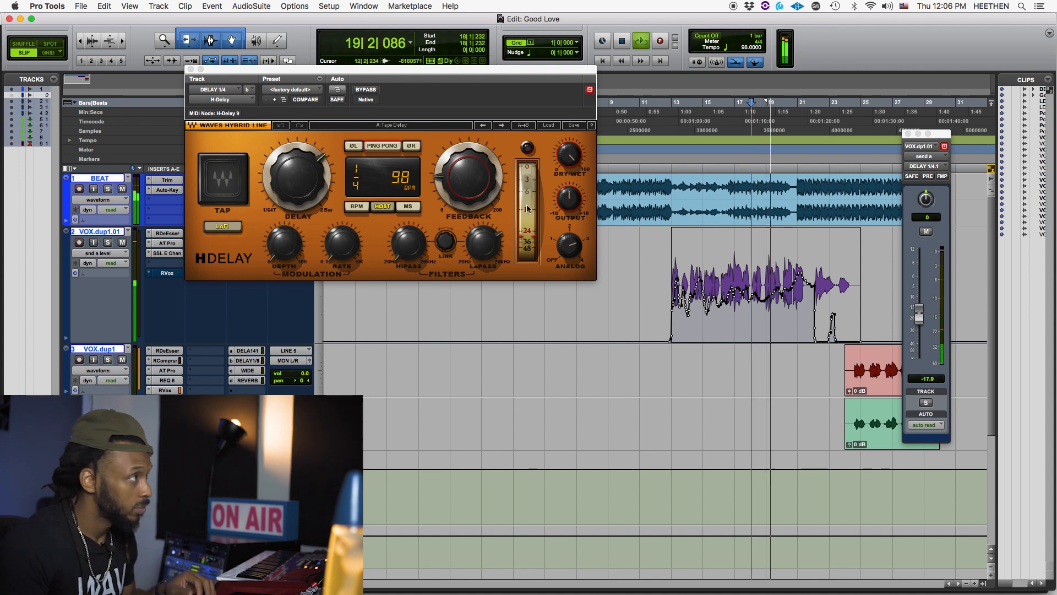
mouse_move(470, 186)
mouse_move(470, 186)
left_mouse_down()
mouse_move(471, 160)
mouse_move(469, 183)
left_mouse_up()
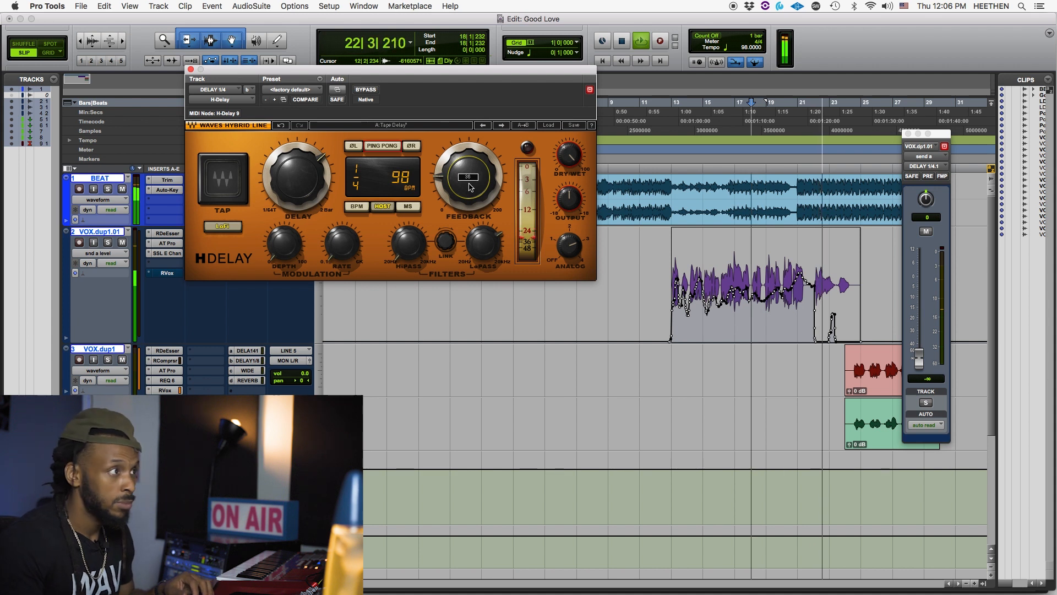
key("space")
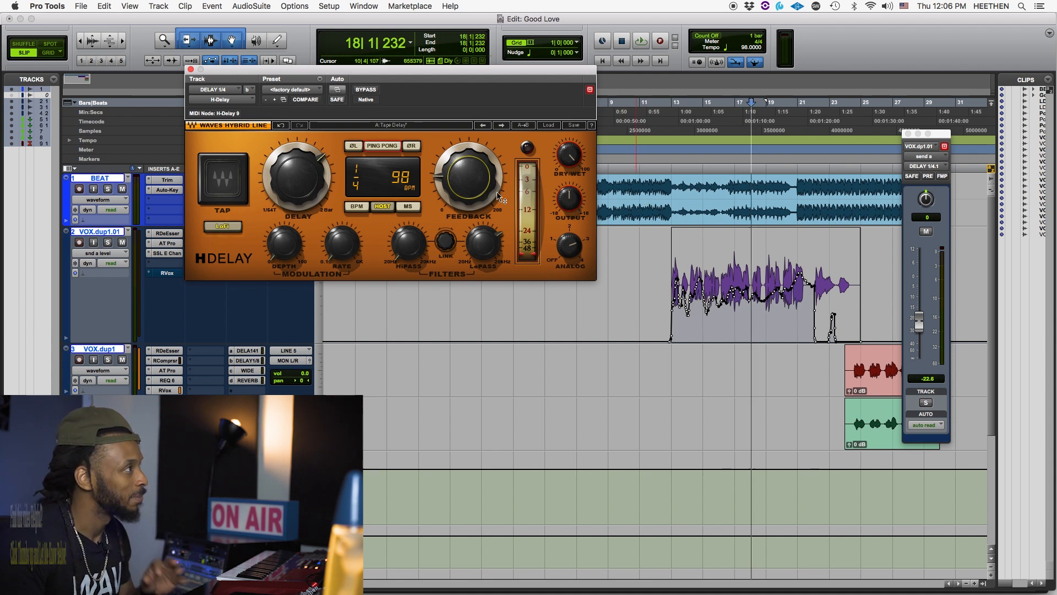
- Play again from 18|1|232 and ride H-Delay's Feedback up and back down to record its automation on DELAY 1/4
key("space")
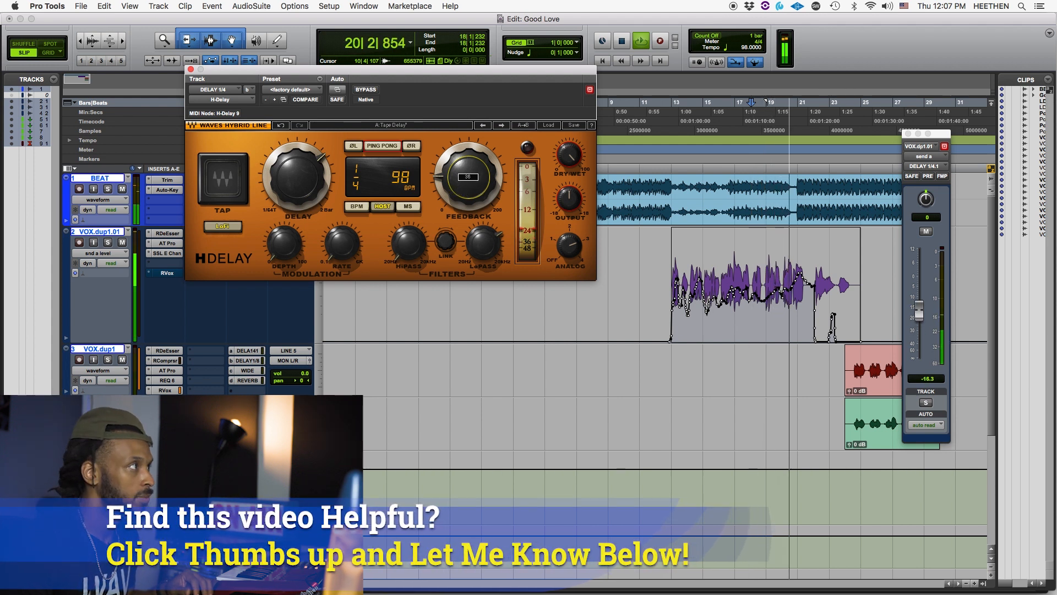
left_click_drag(468, 177, 468, 159)
left_click_drag(465, 180, 463, 190)
- Play back the recorded H-Delay Feedback moves from 18|1|232, then stop playback
key("space")
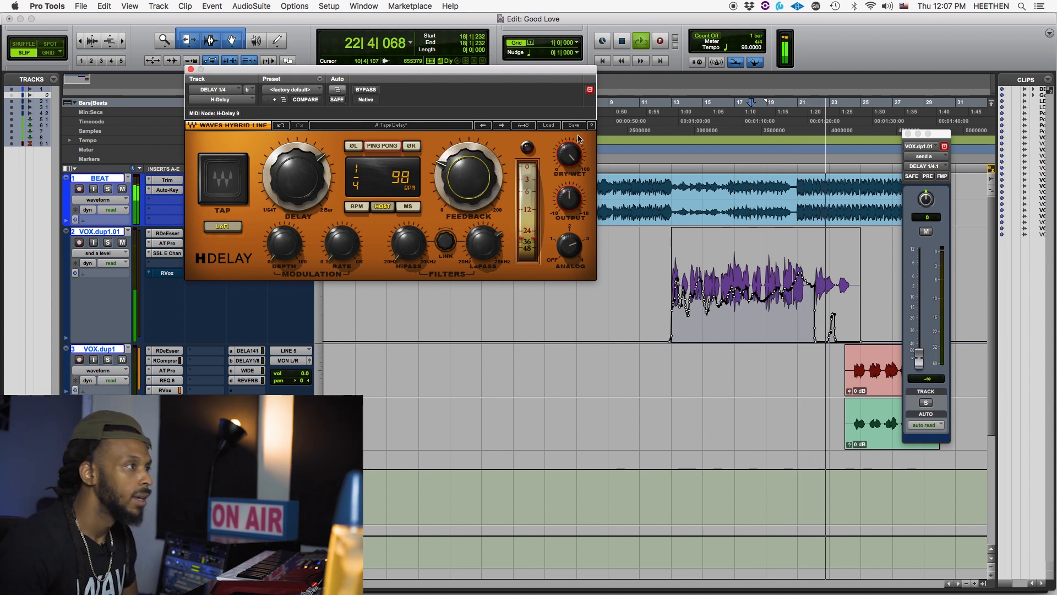
key("space")
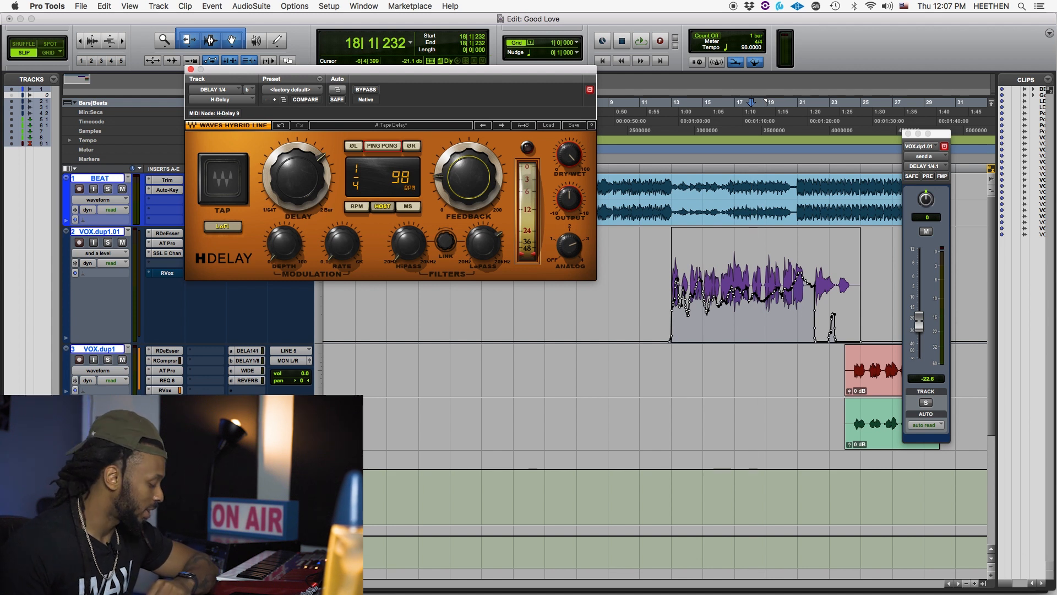
left_click(210, 39)
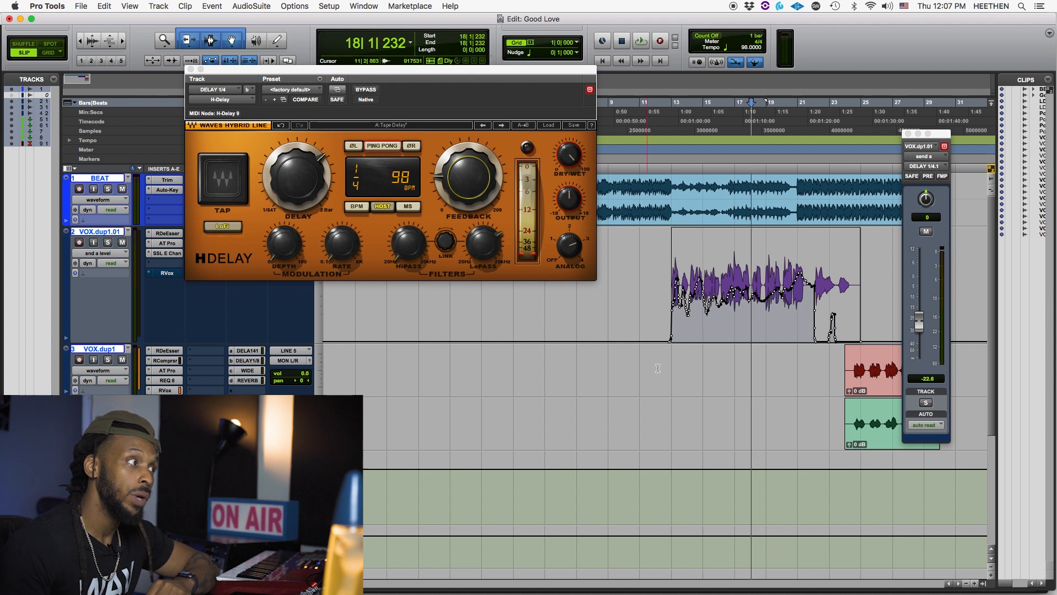
left_click(661, 347)
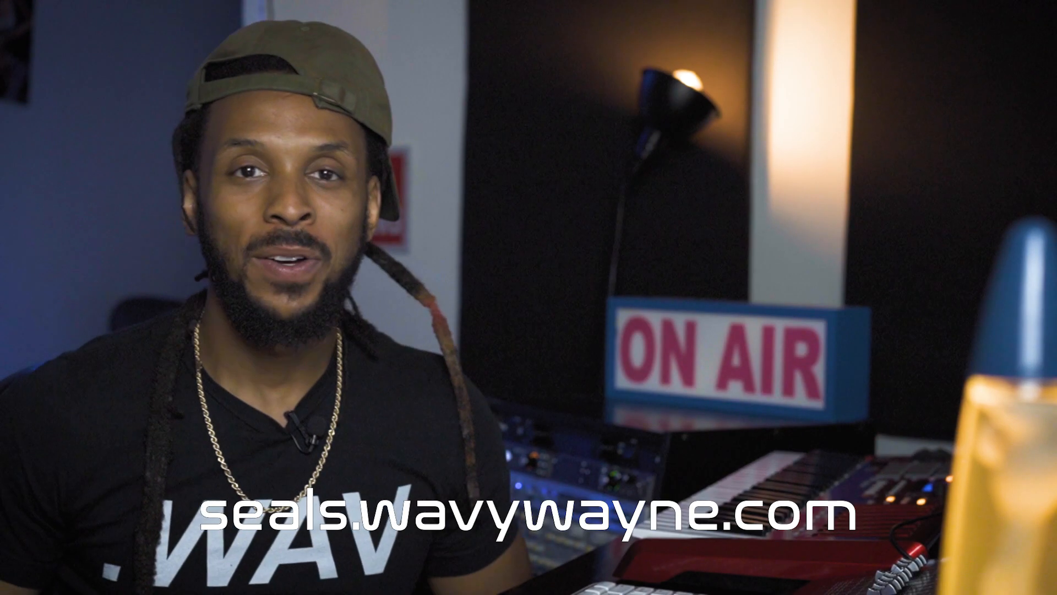